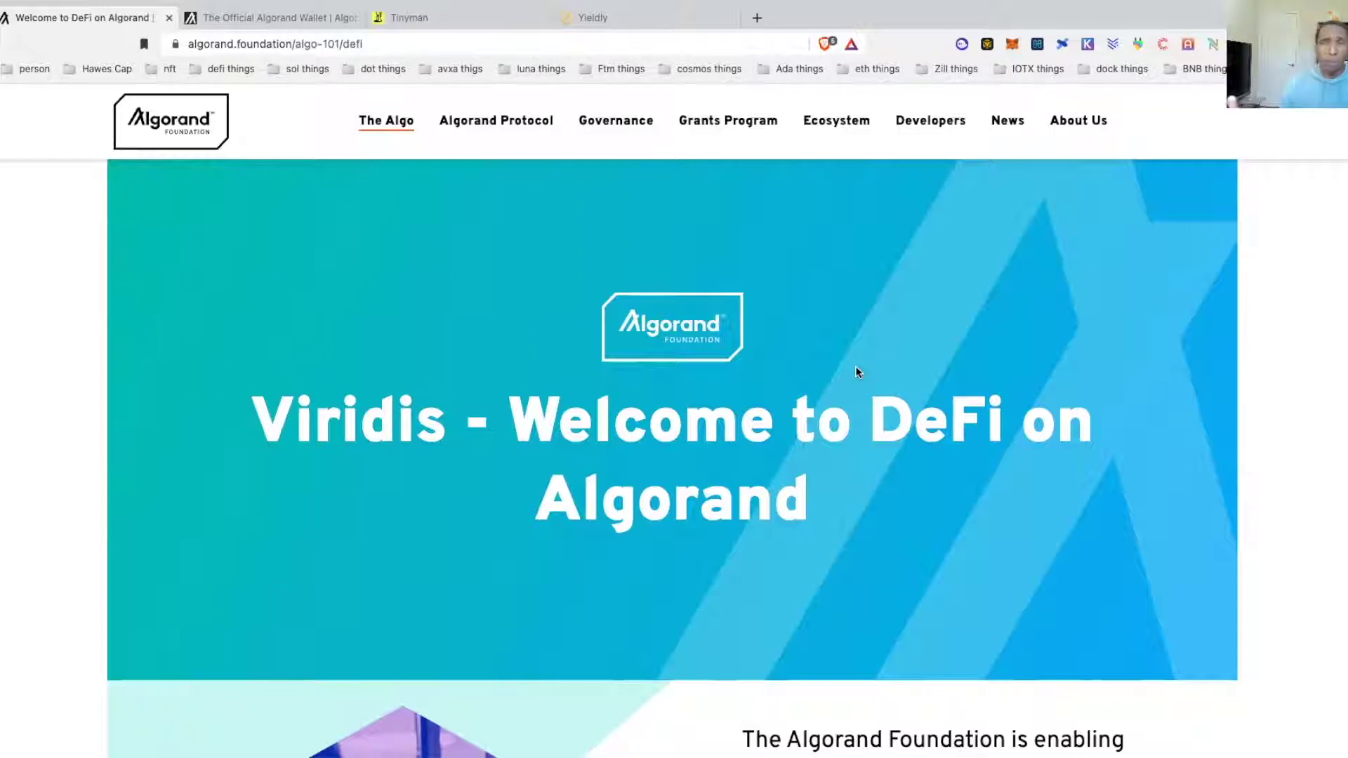
pyautogui.scroll(-1, 608, 365)
pyautogui.scroll(-20, 606, 364)
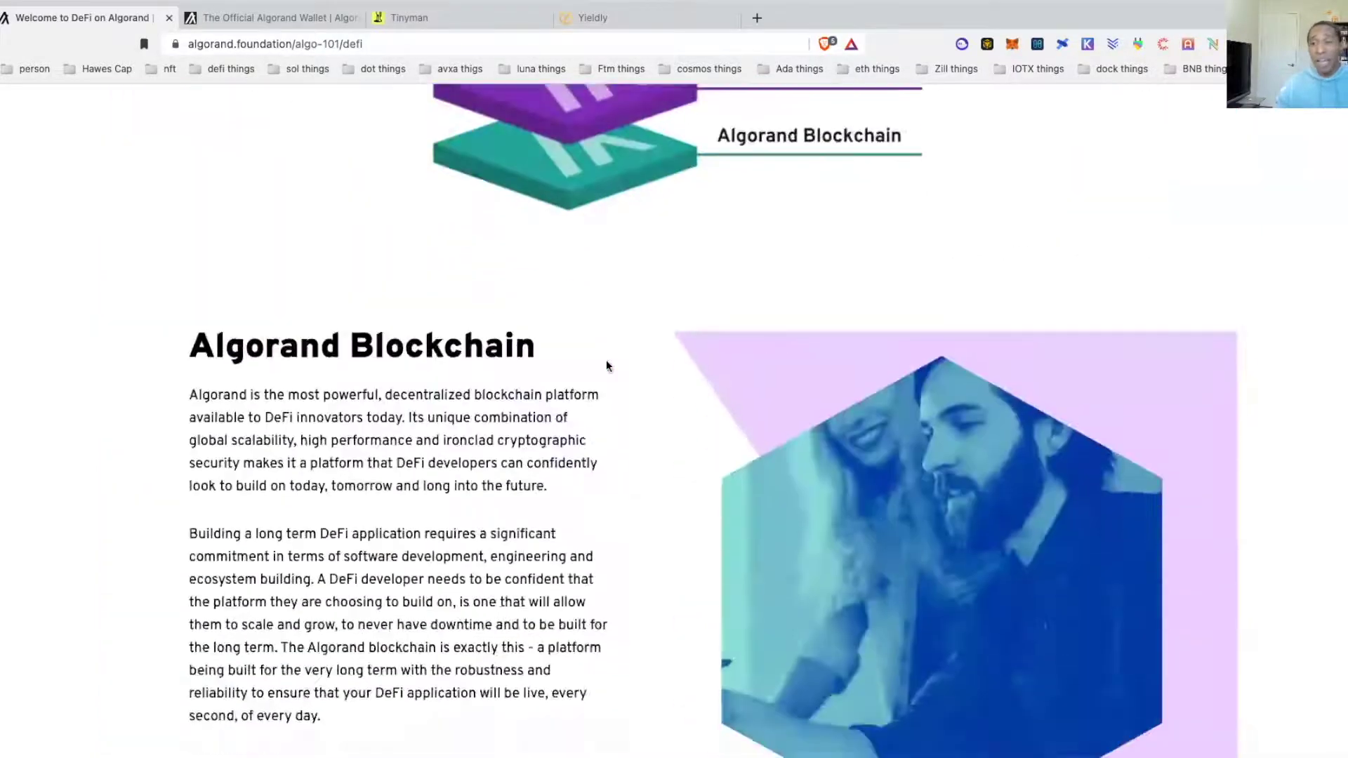
pyautogui.scroll(-6, 608, 365)
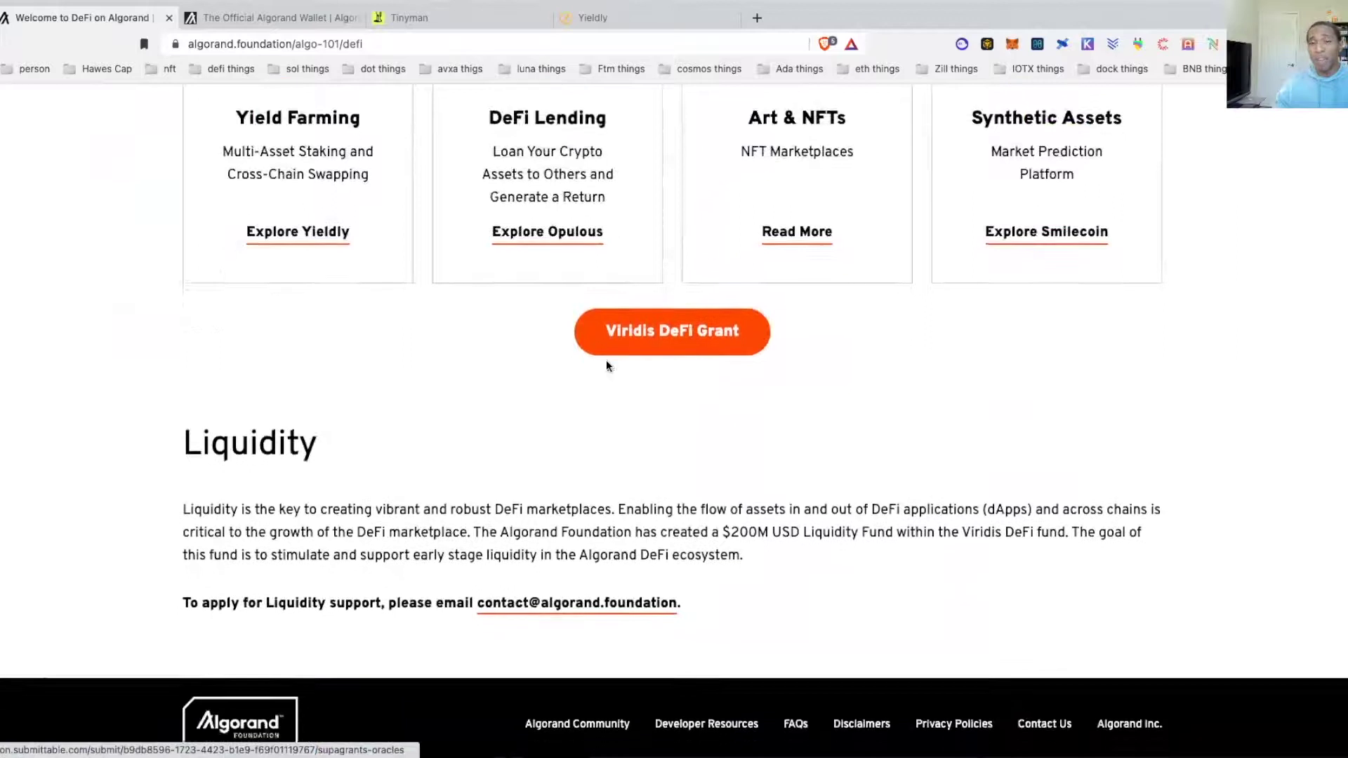
pyautogui.scroll(20, 607, 365)
pyautogui.scroll(-2, 607, 362)
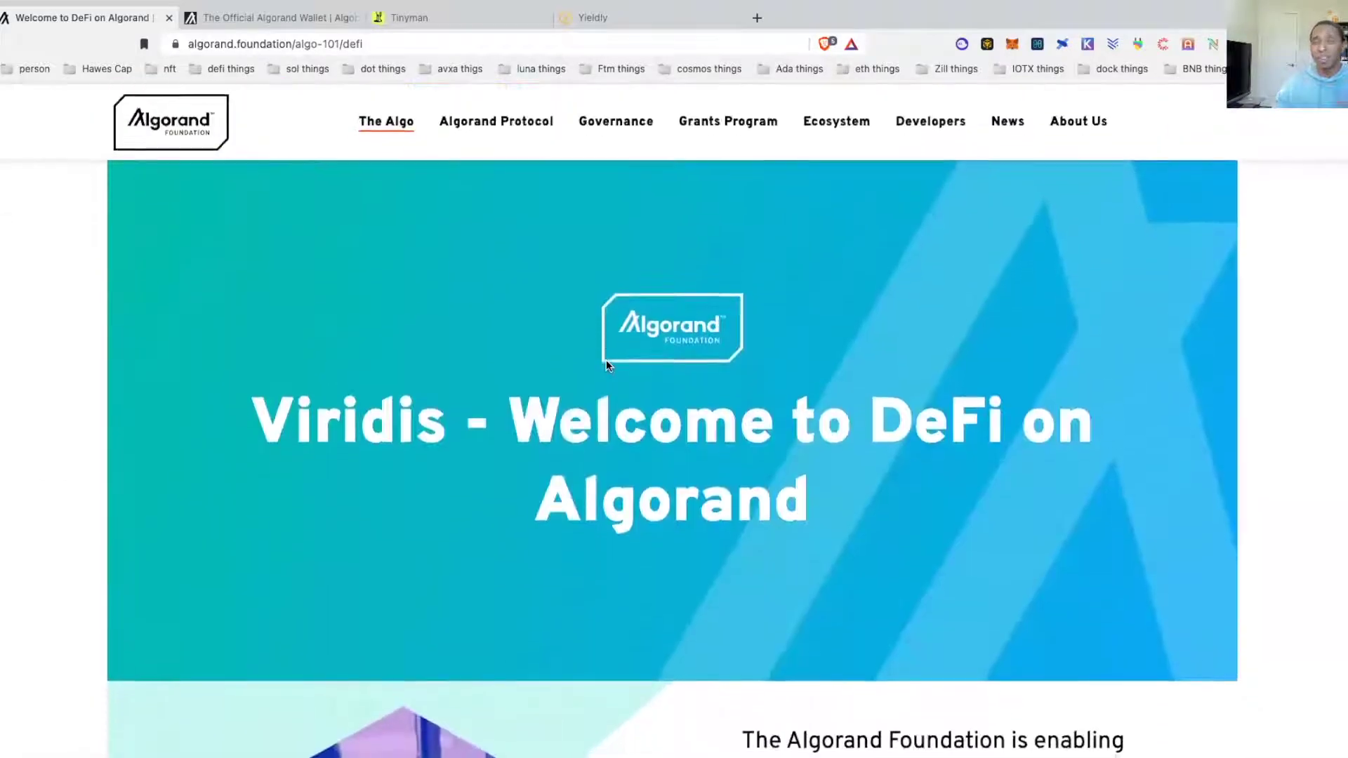
pyautogui.scroll(-2, 607, 363)
pyautogui.scroll(-5, 605, 359)
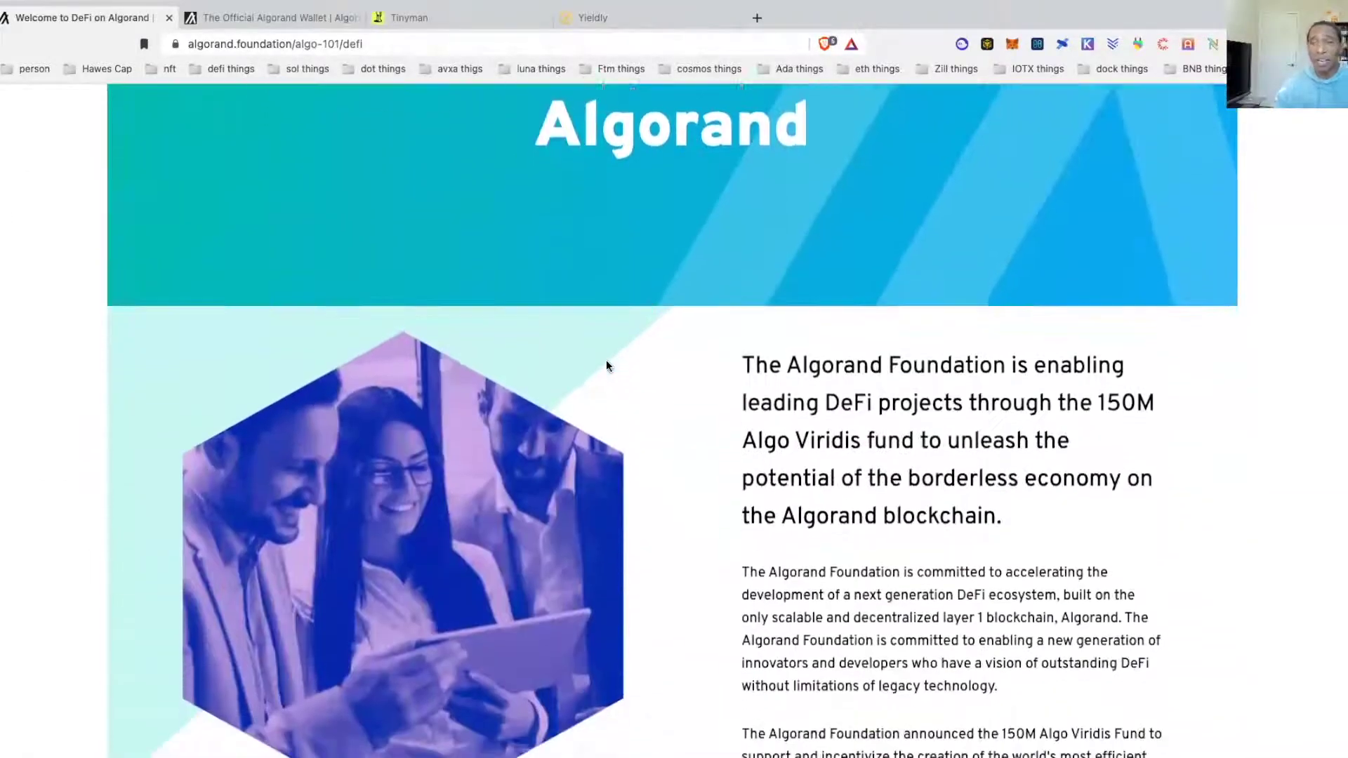
pyautogui.scroll(5, 605, 360)
pyautogui.scroll(1, 606, 359)
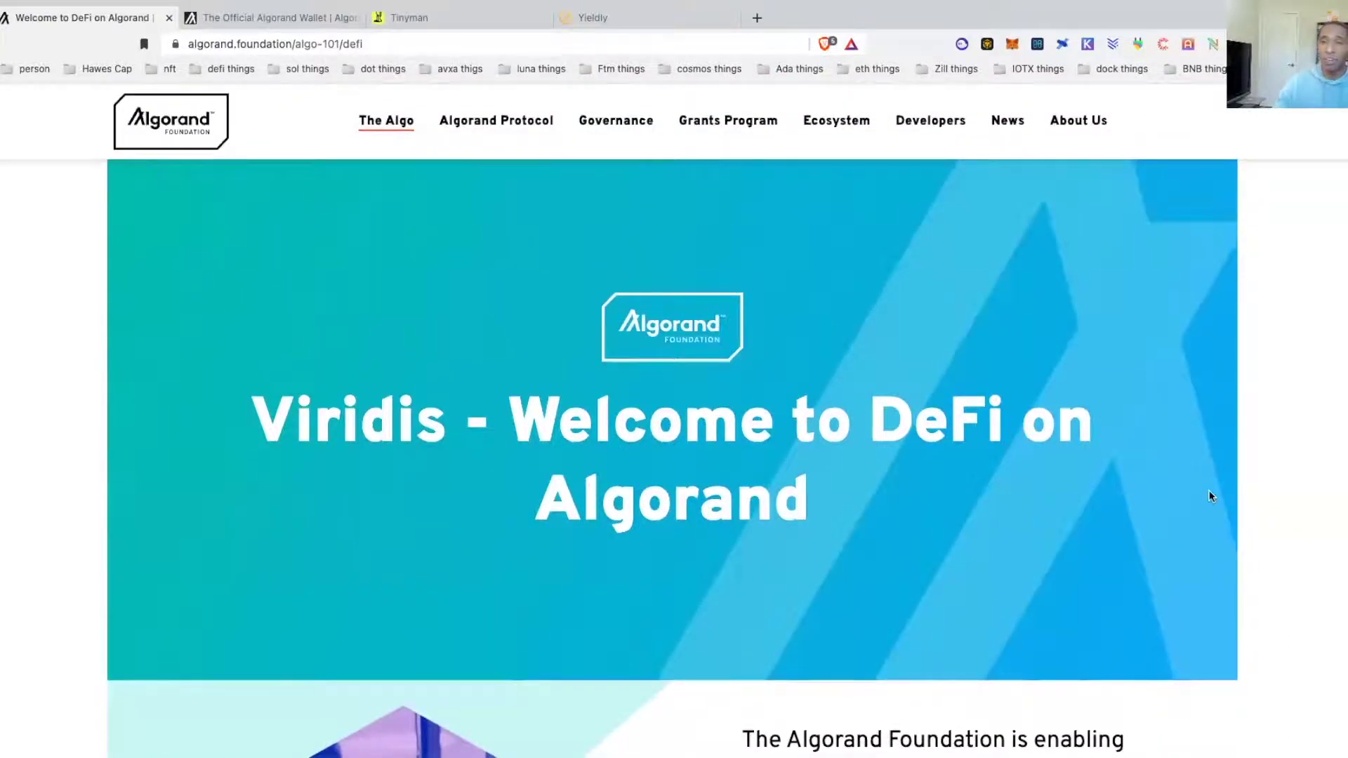
pyautogui.scroll(-6, 1317, 506)
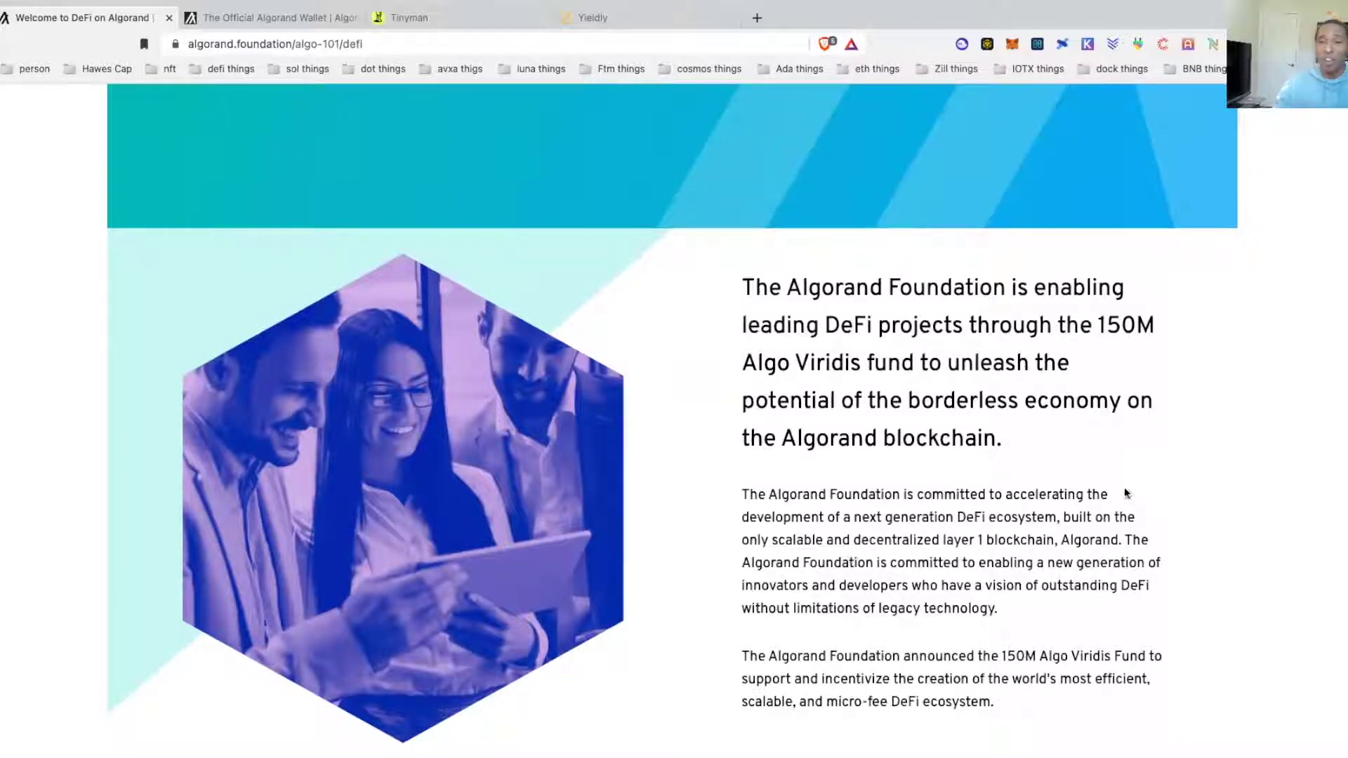
pyautogui.scroll(-10, 1143, 513)
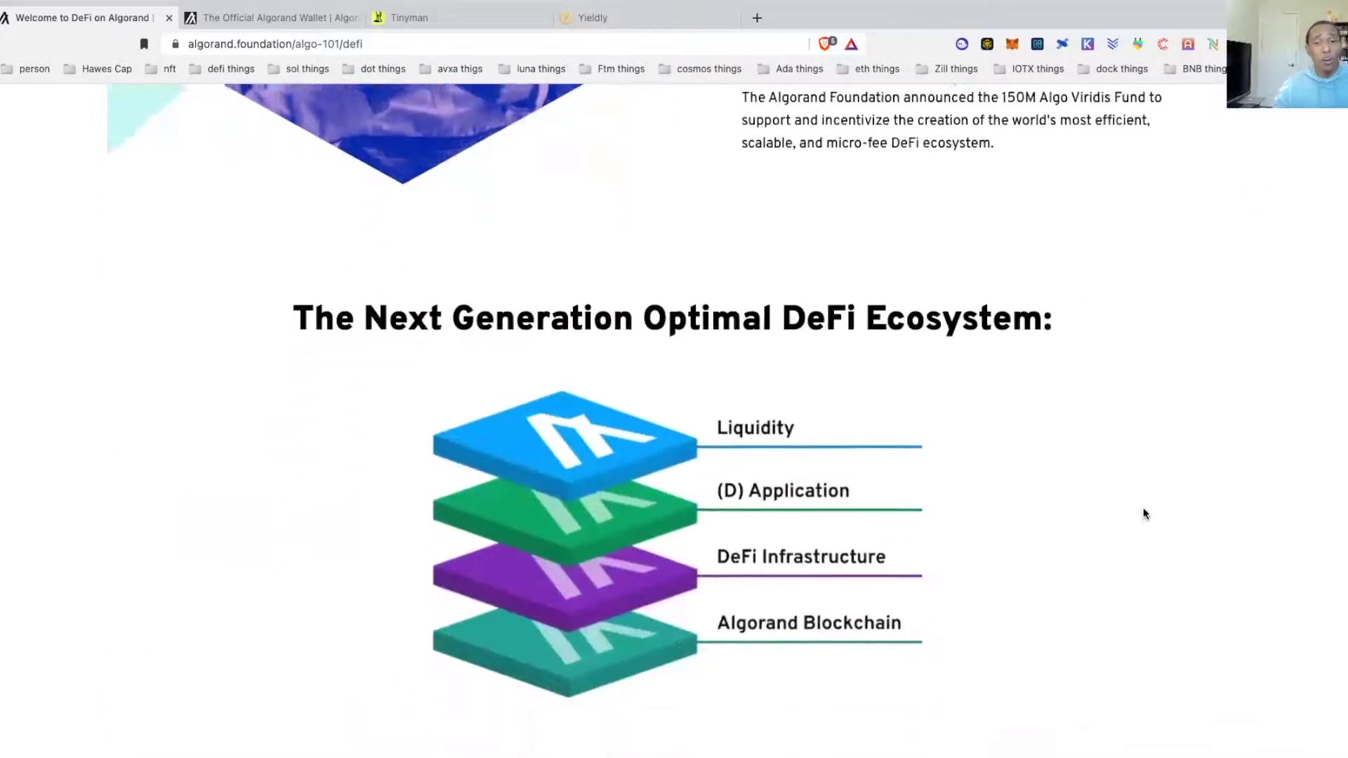
pyautogui.scroll(15, 1144, 512)
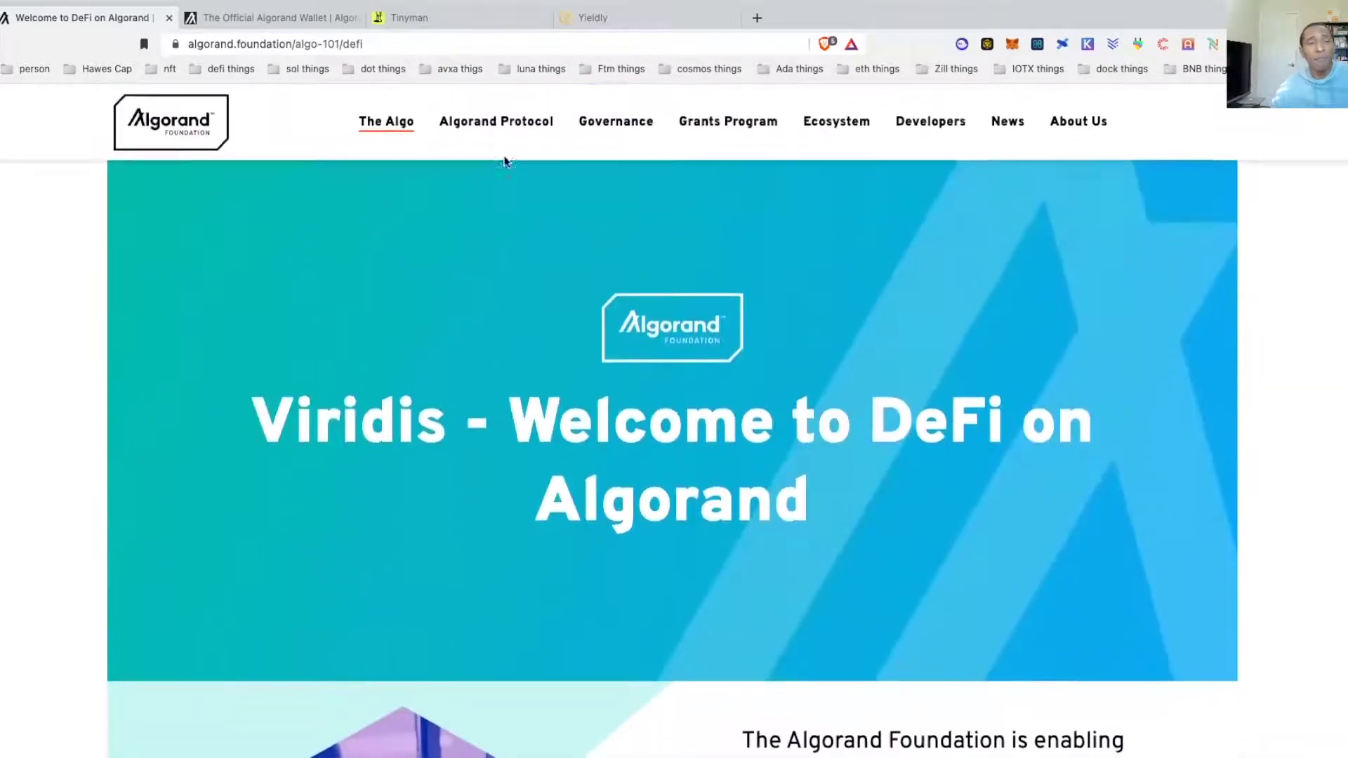
pyautogui.moveTo(377, 123)
pyautogui.scroll(-1, 372, 141)
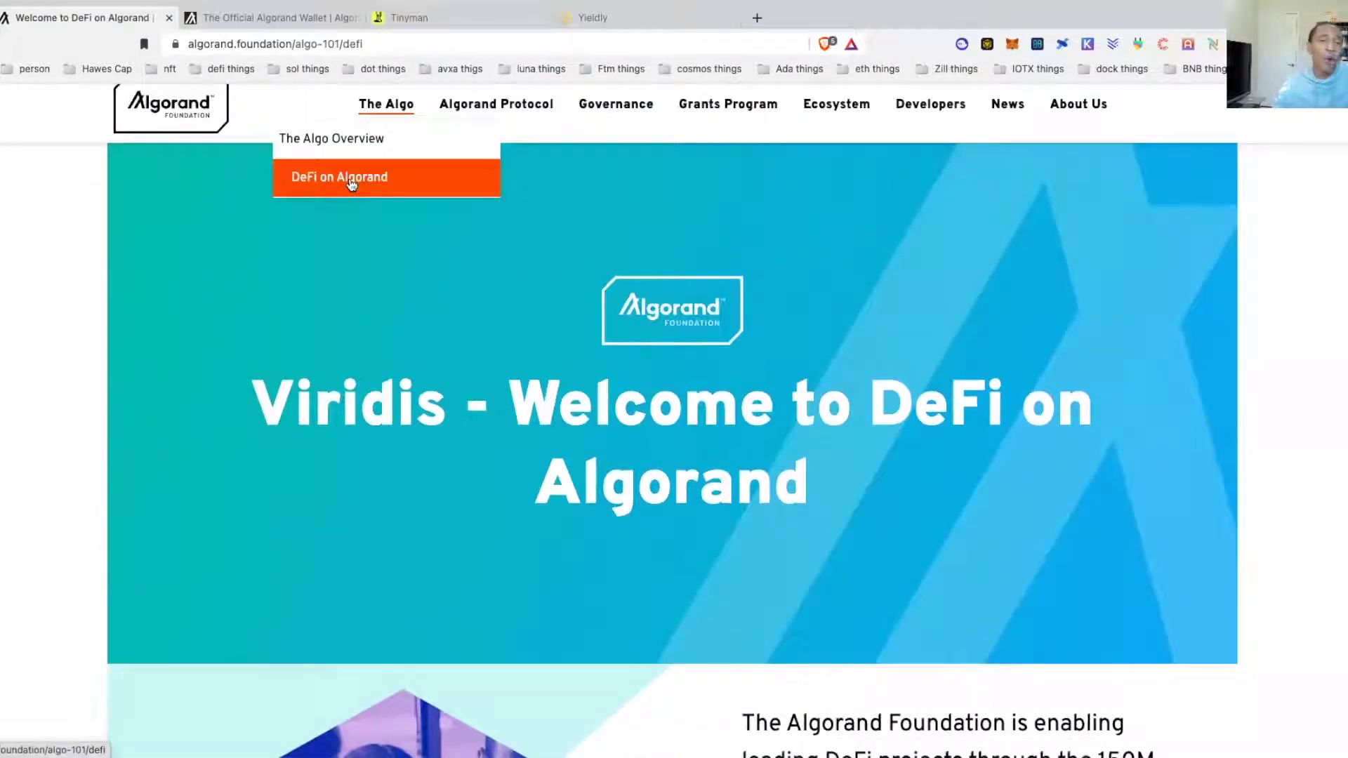
pyautogui.scroll(-20, 1027, 485)
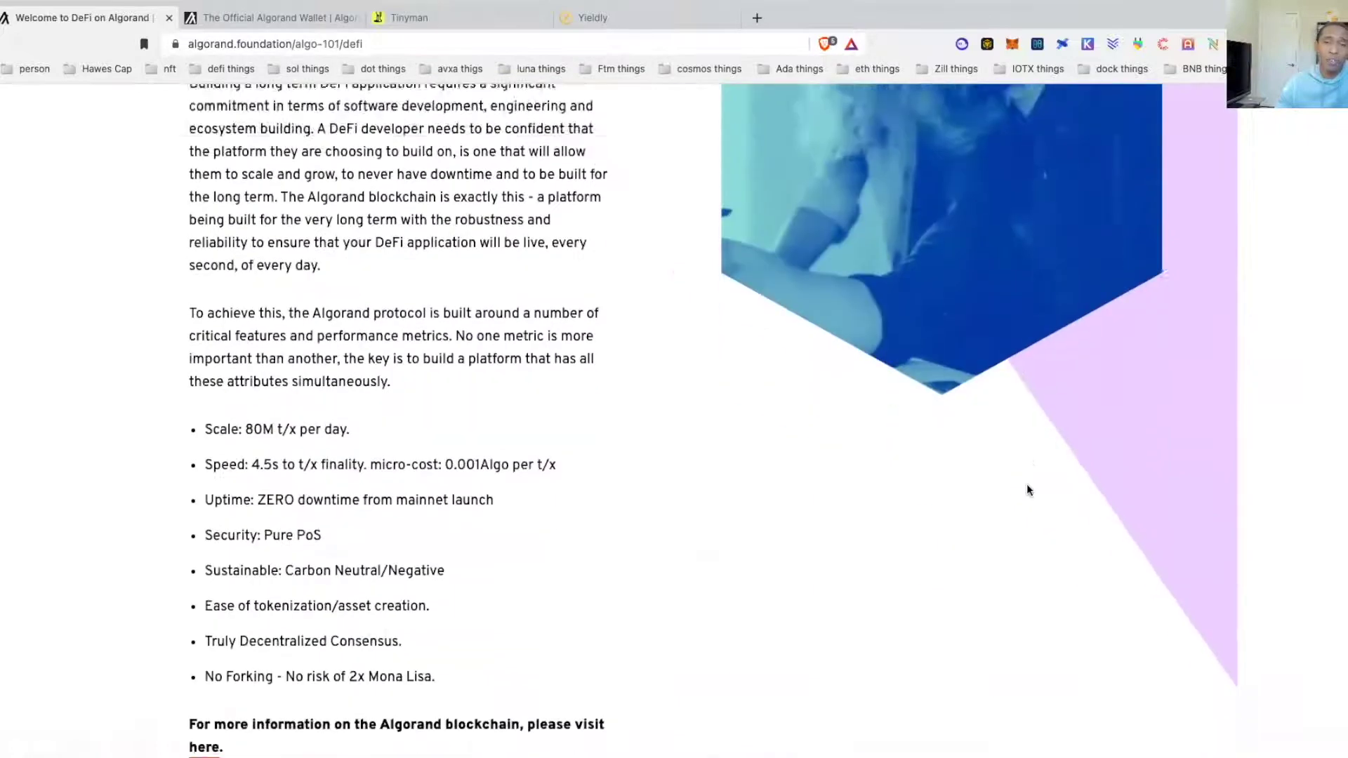
pyautogui.scroll(-15, 1026, 489)
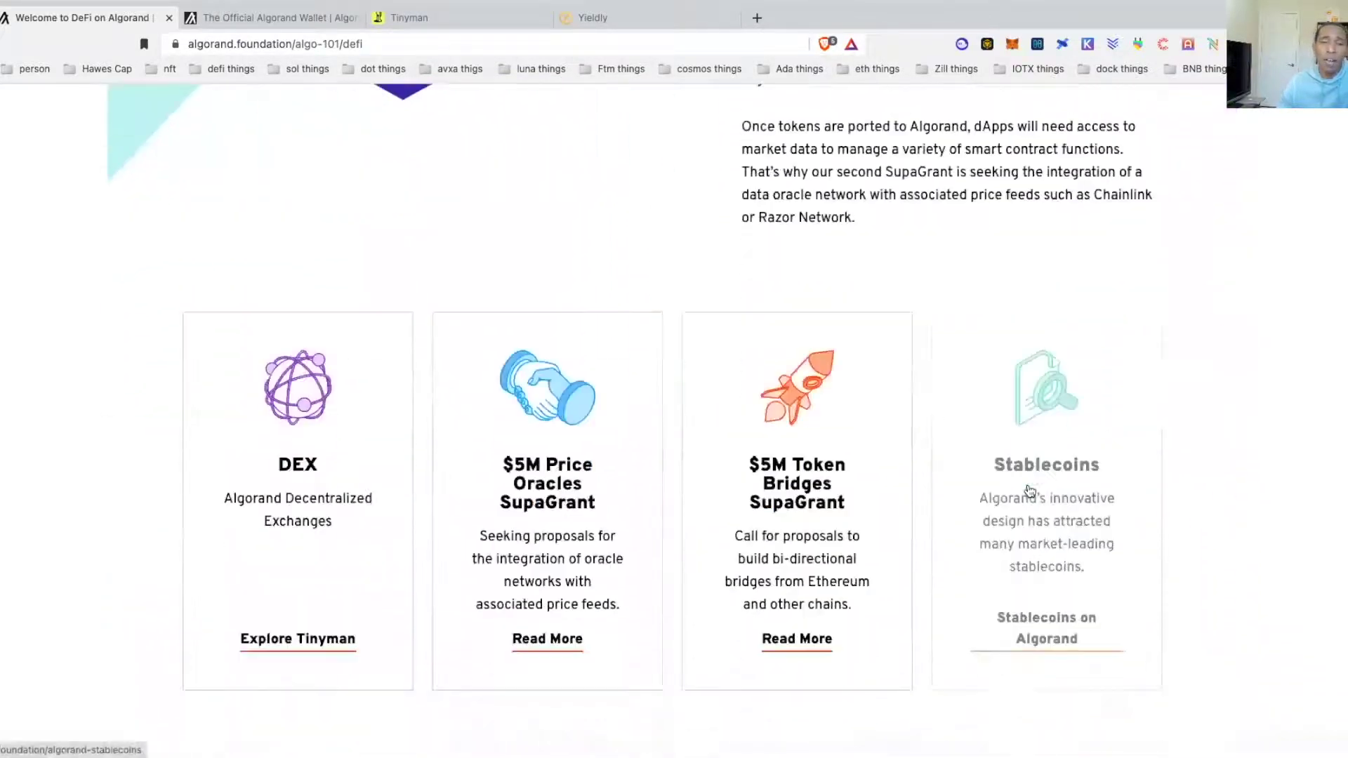
pyautogui.scroll(1, 1030, 492)
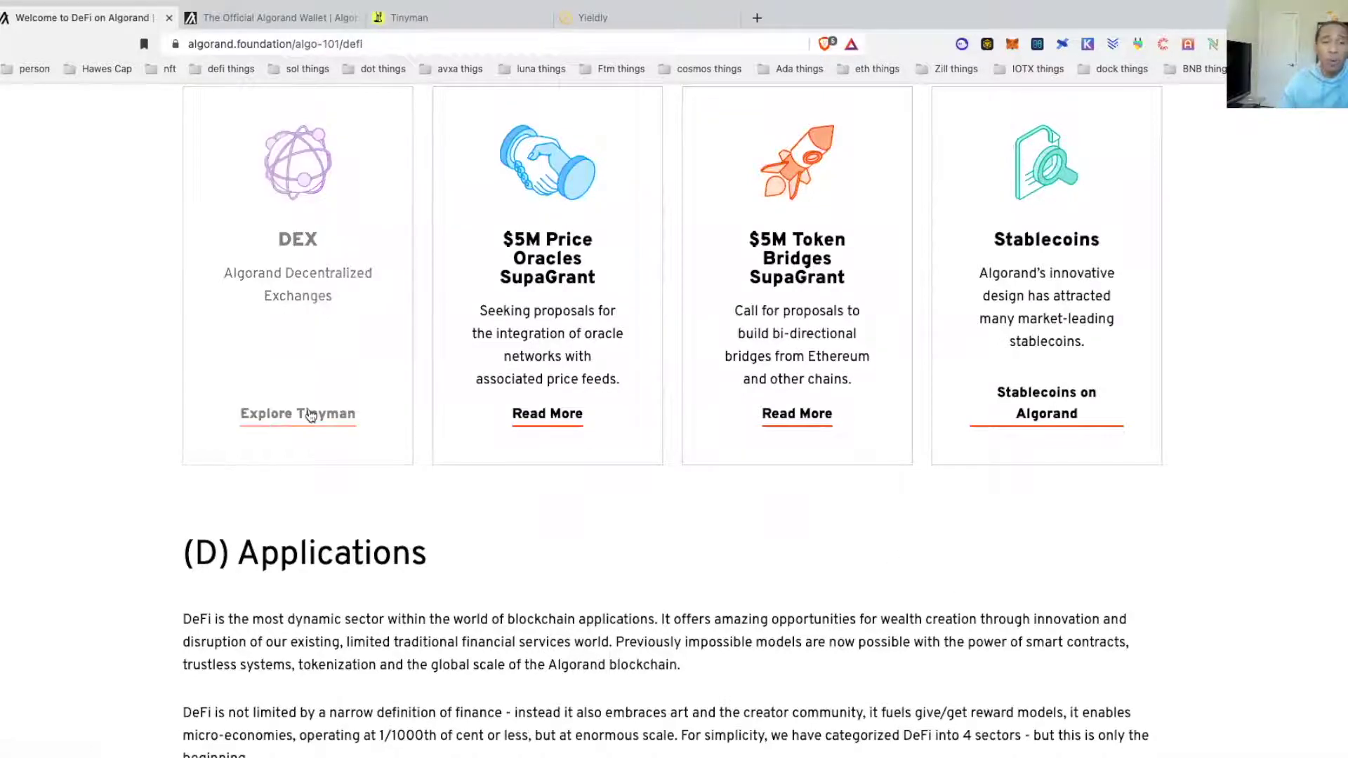
pyautogui.scroll(-15, 309, 415)
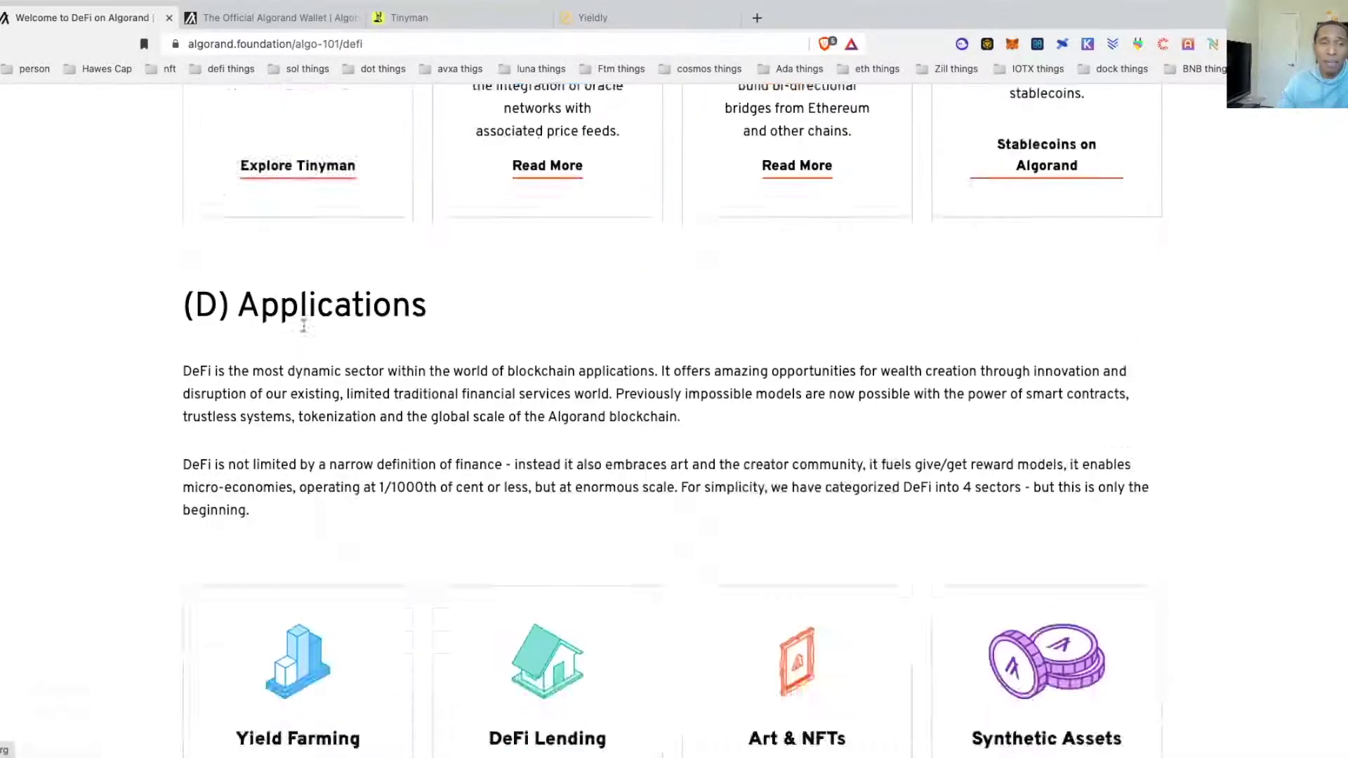
pyautogui.scroll(5, 314, 327)
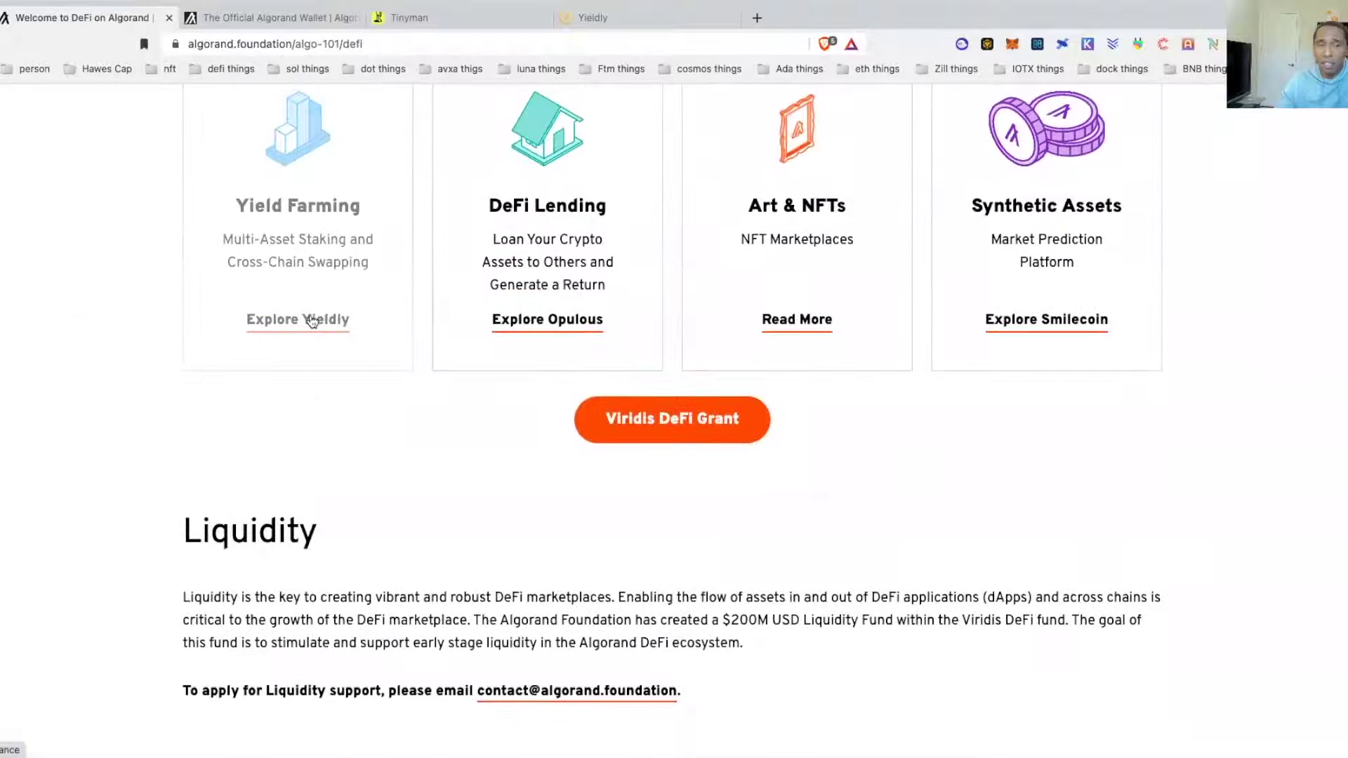
pyautogui.scroll(15, 313, 321)
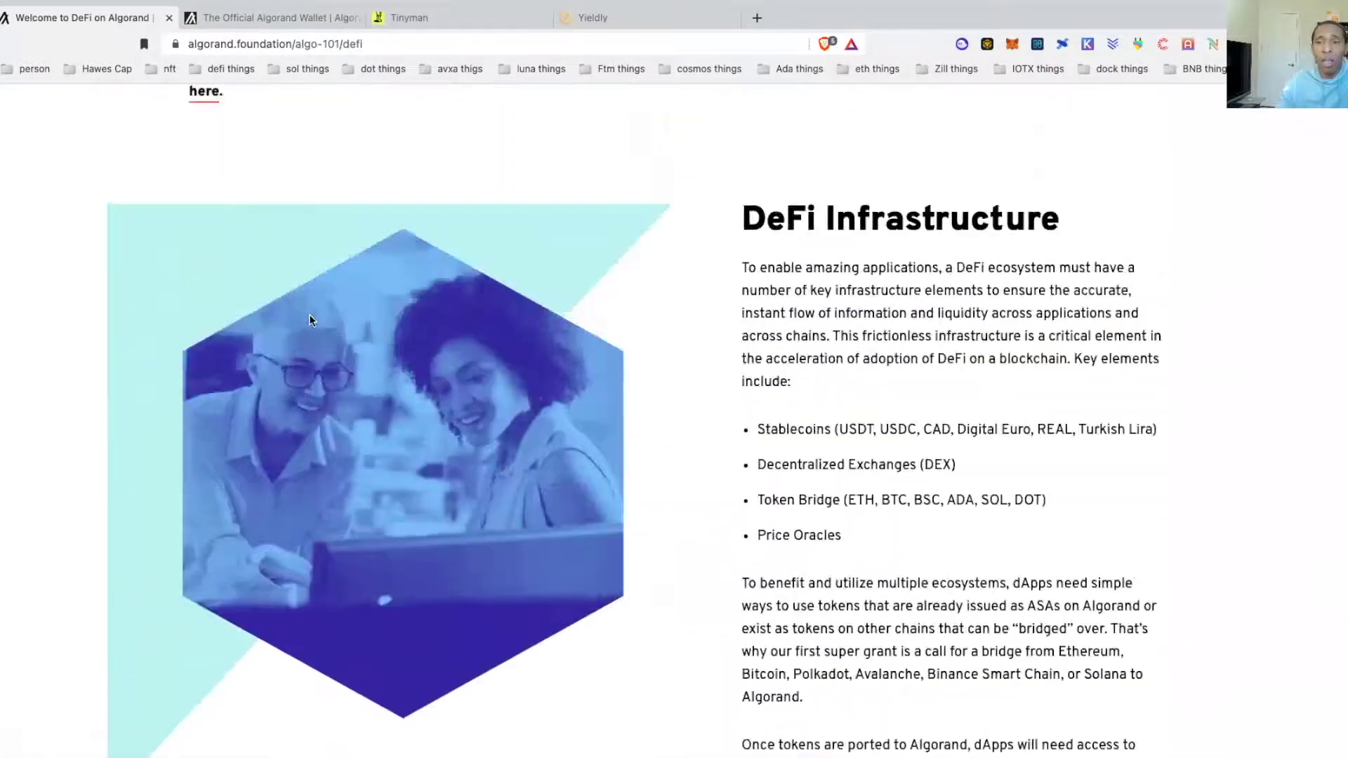
pyautogui.scroll(10, 310, 319)
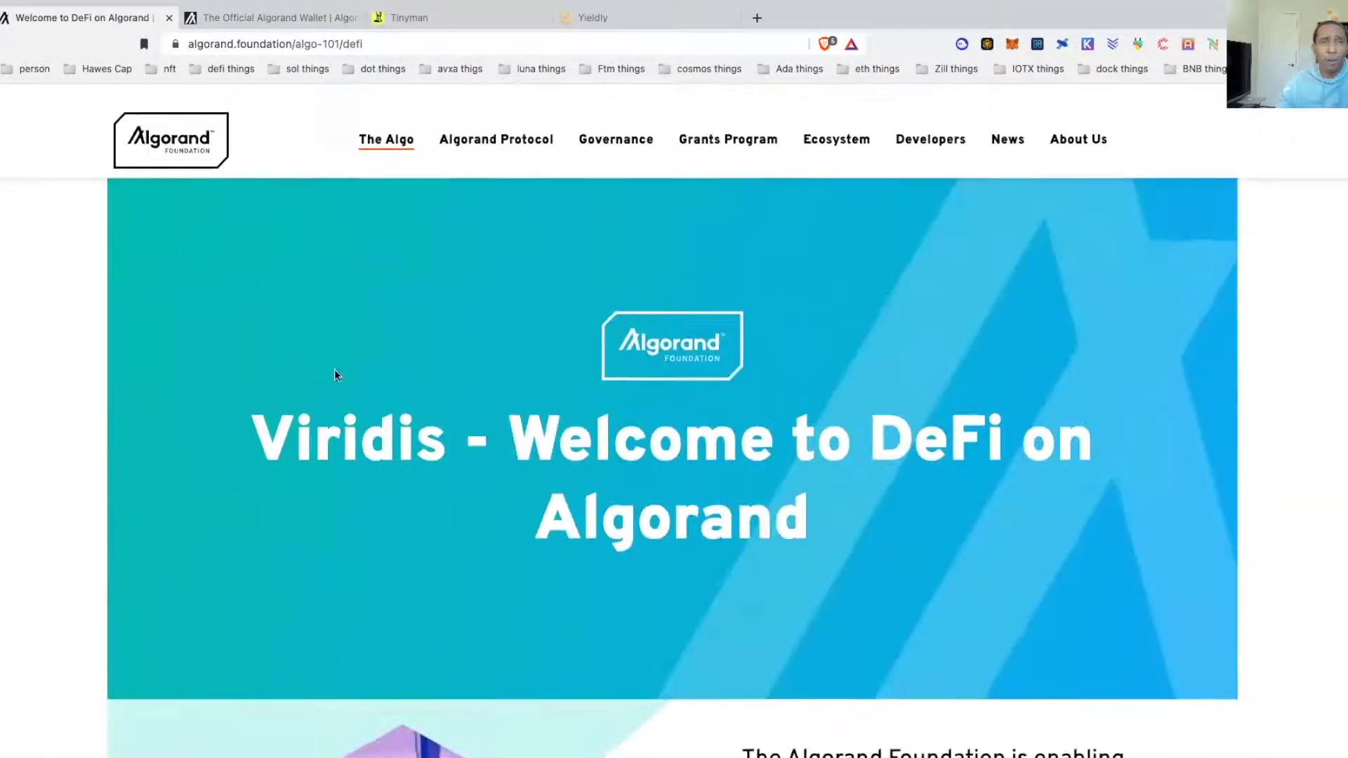
# - Switch to the Official Algorand Wallet tab showing algorandwallet.com and its app download options
pyautogui.click(287, 19)
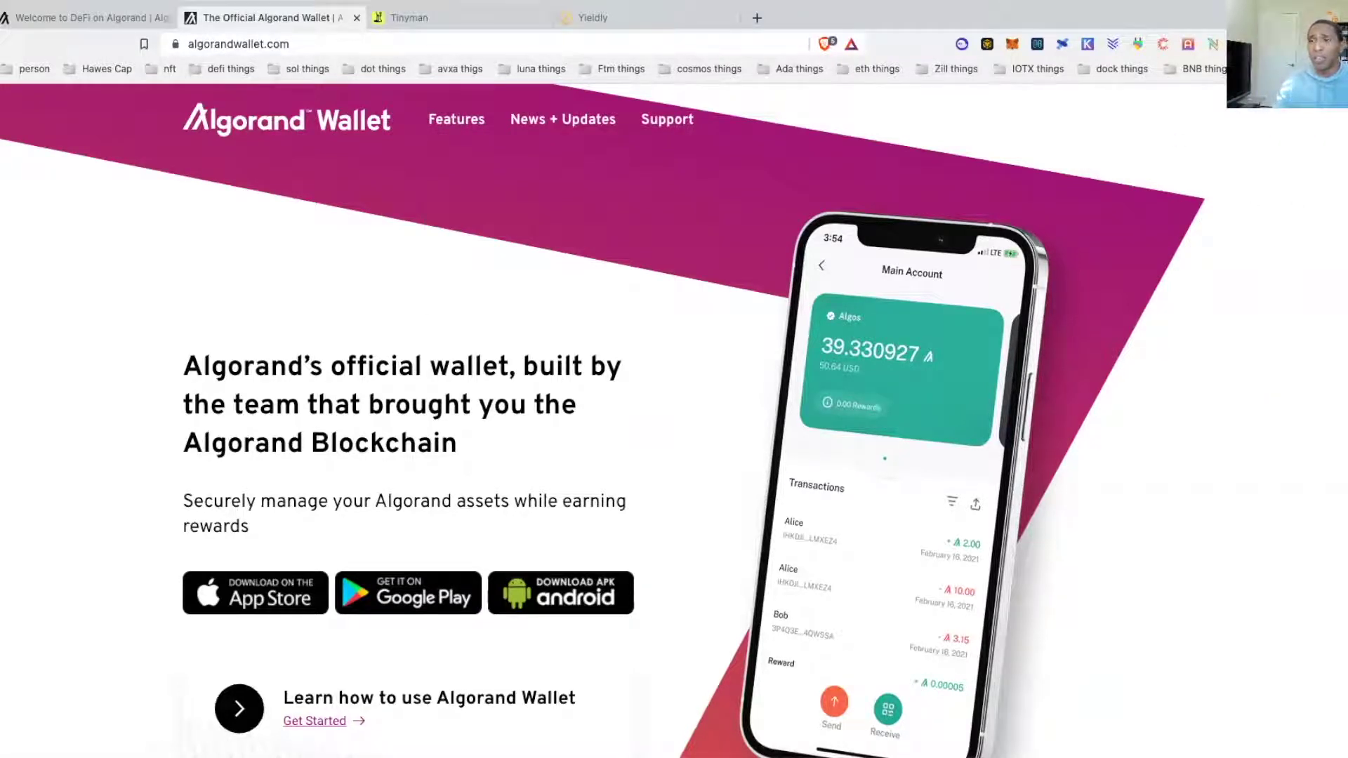
pyautogui.click(1315, 44)
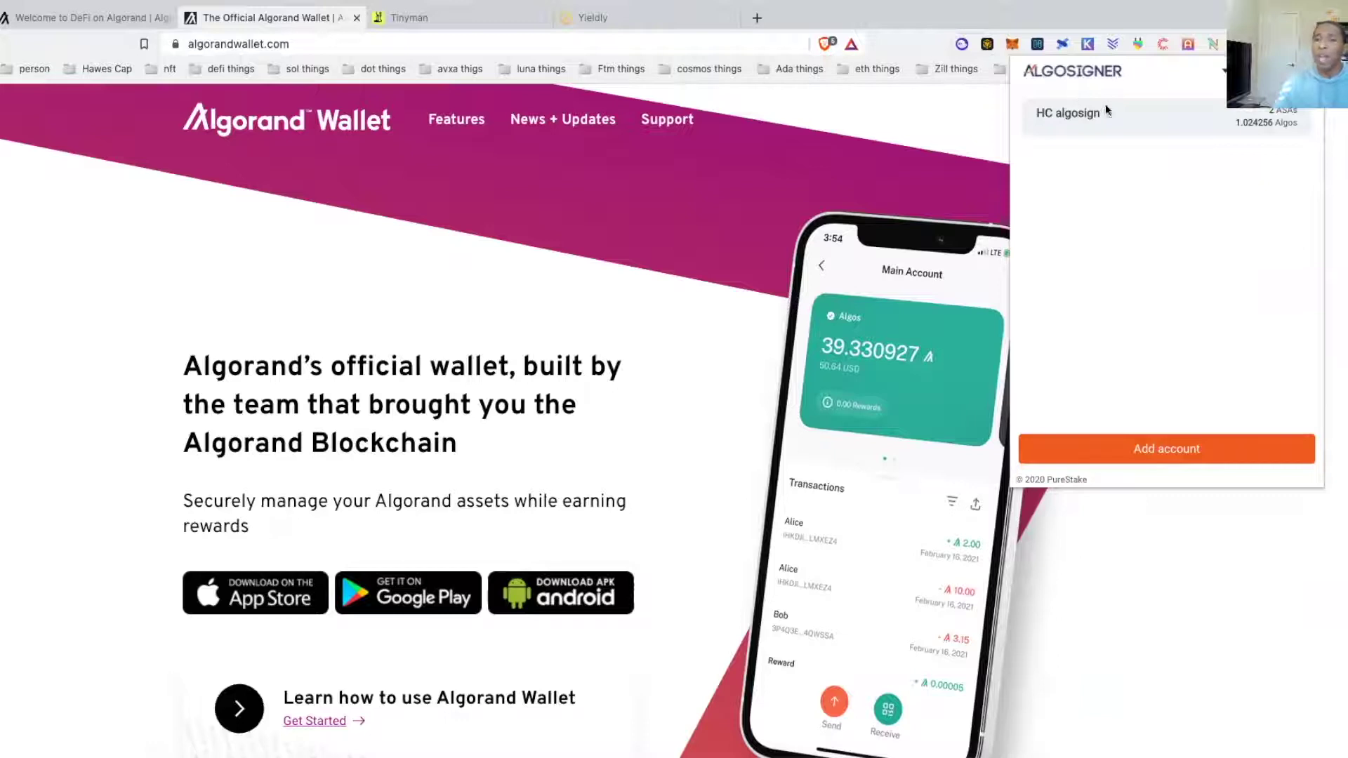
pyautogui.press('Escape')
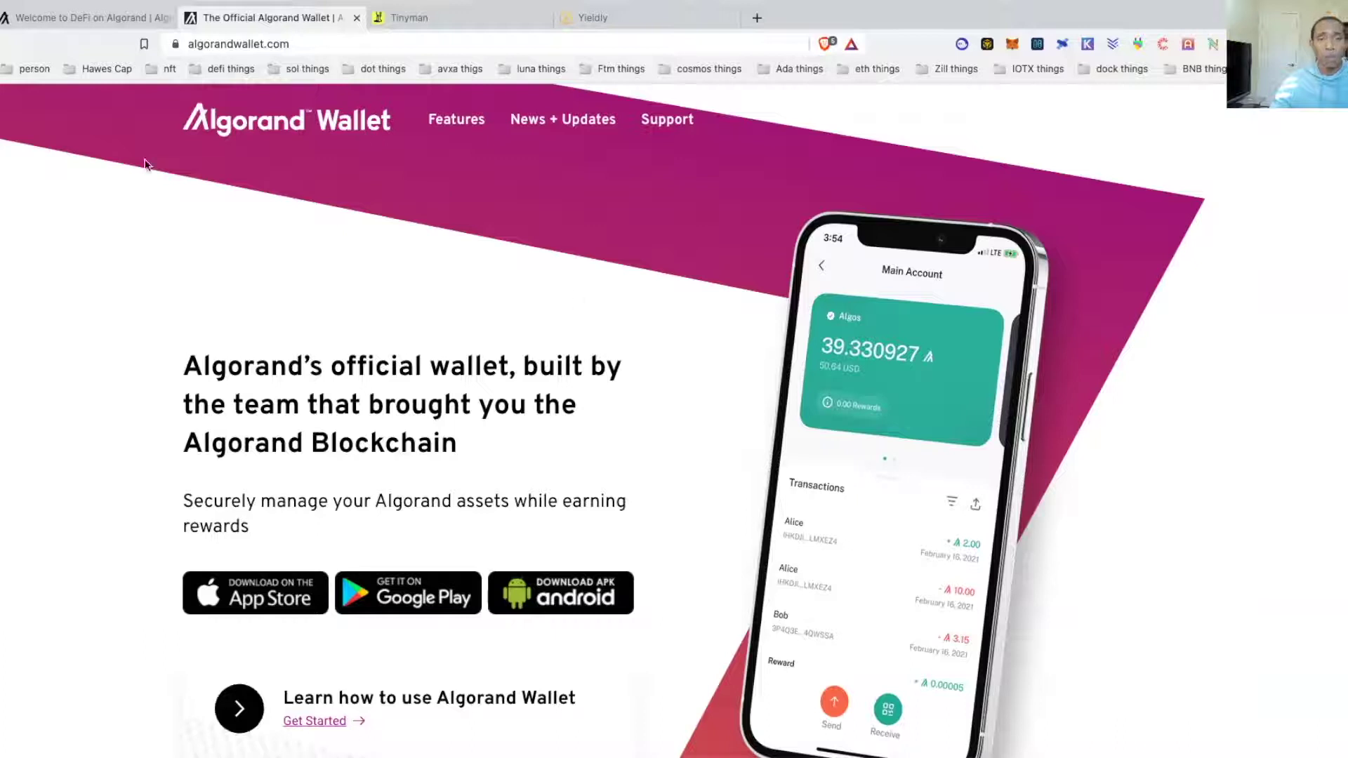
# - On the Tinyman swap page, try Algorand Mobile Wallet, dismiss its QR code, and reopen the wallet choices
pyautogui.click(421, 18)
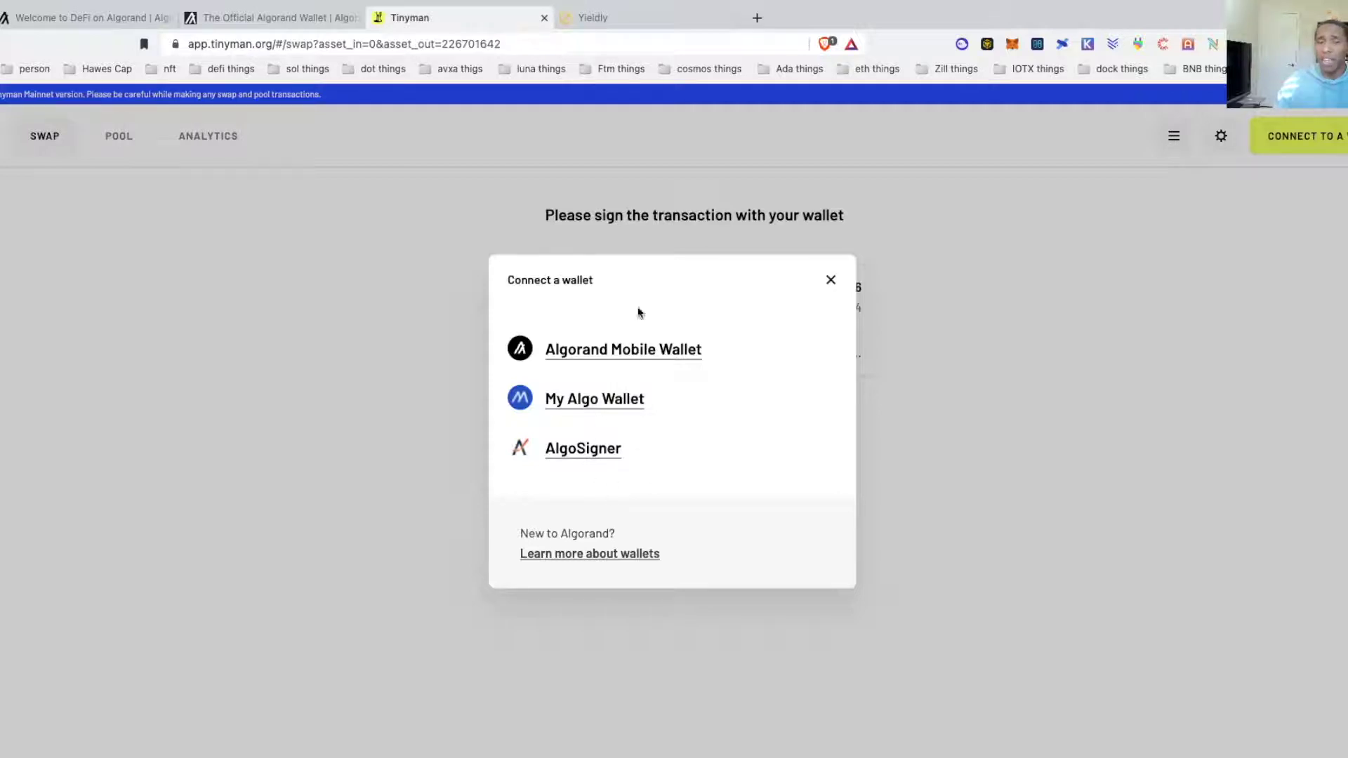
pyautogui.click(632, 357)
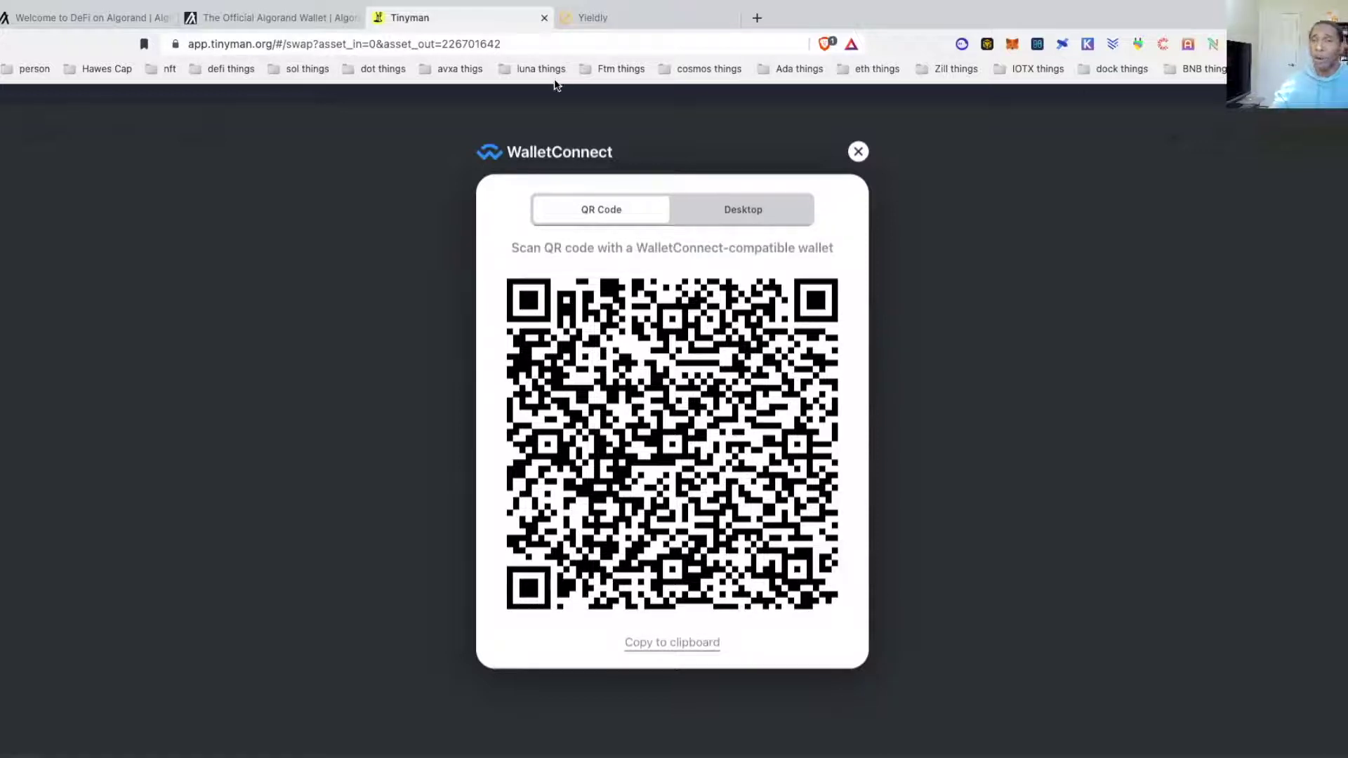
pyautogui.click(858, 153)
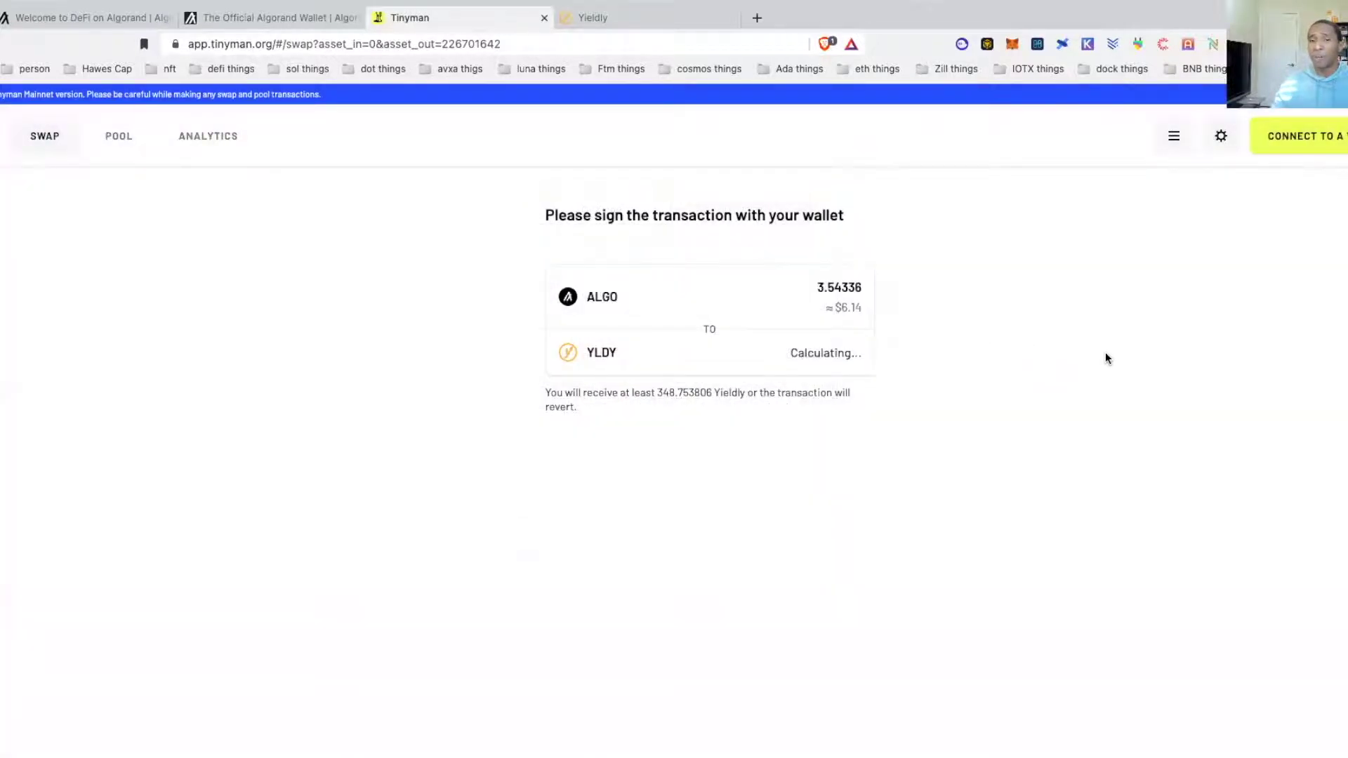
pyautogui.click(1305, 147)
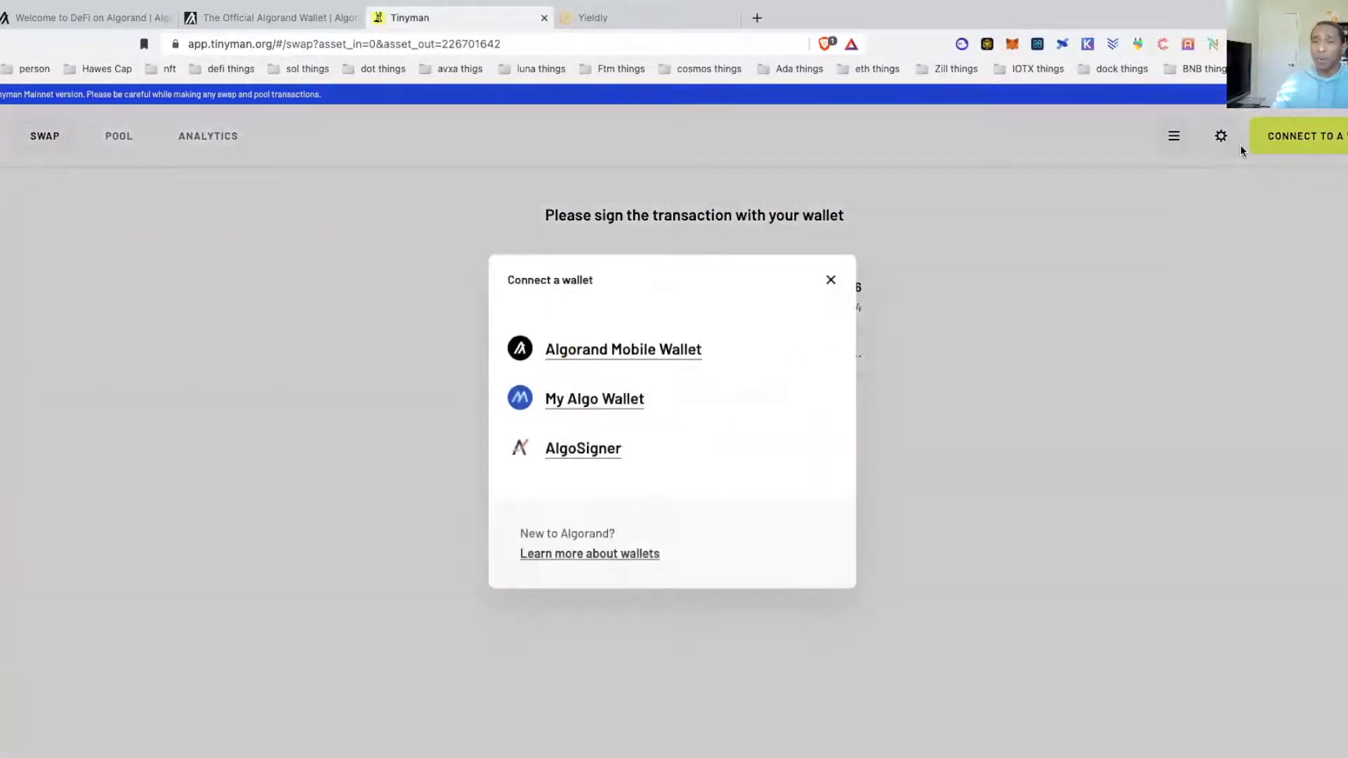
# - Connect Tinyman to AlgoSigner, close its asset list, and review the accounts in the AlgoSigner extension
pyautogui.click(597, 458)
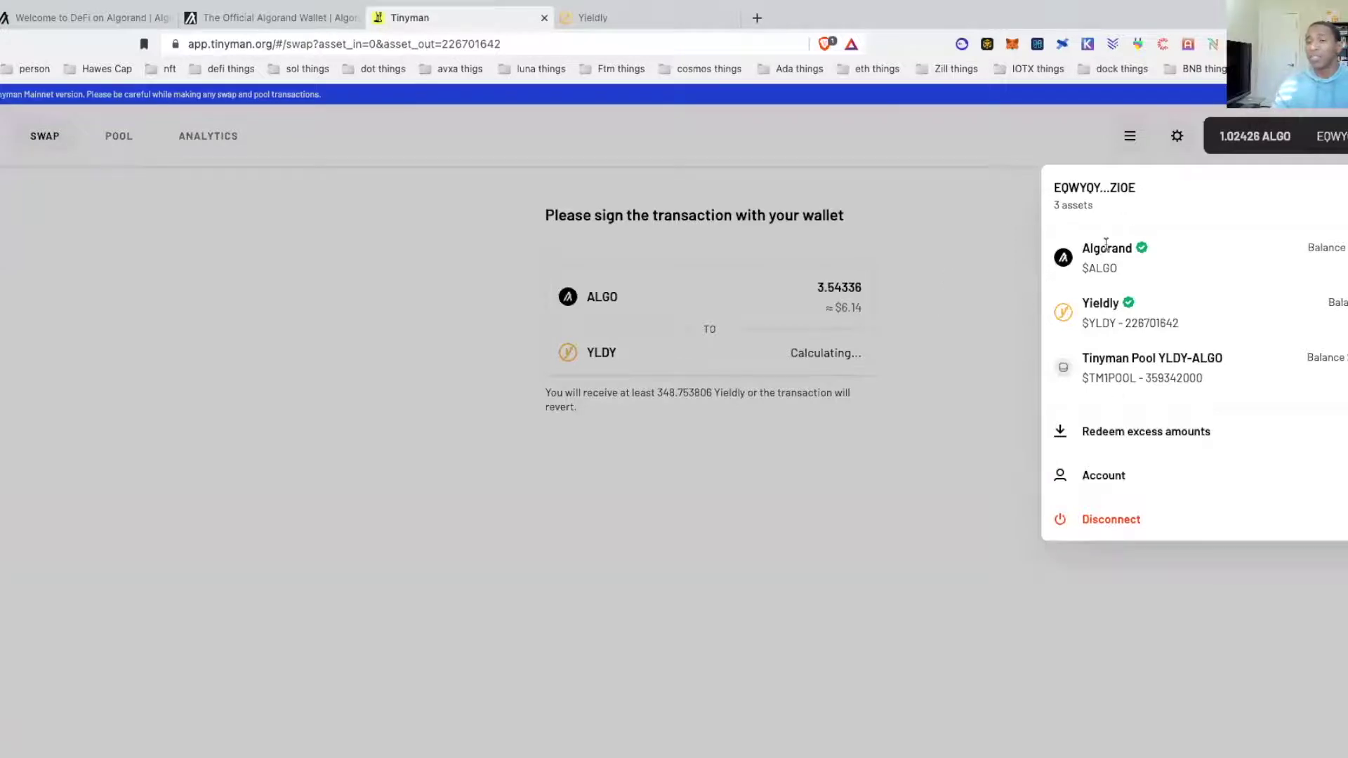
pyautogui.click(981, 366)
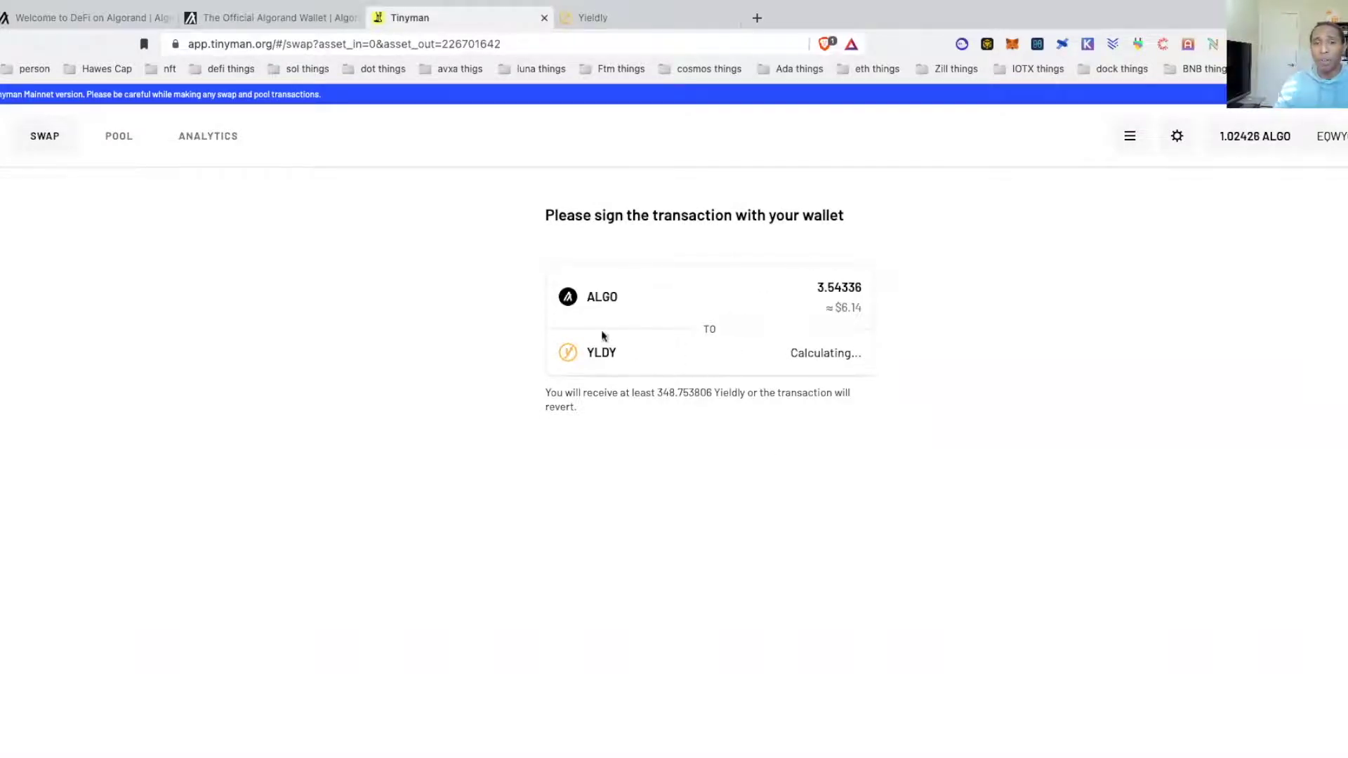
pyautogui.click(627, 367)
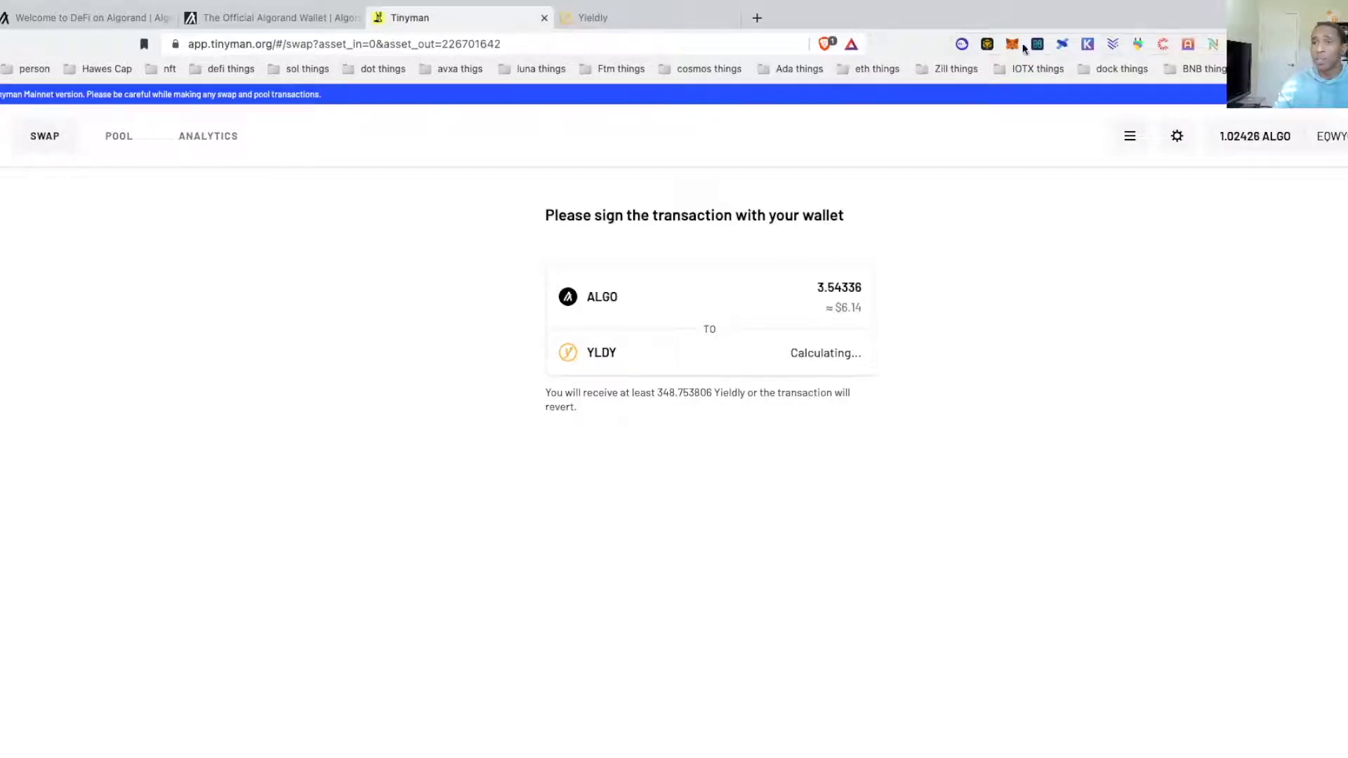
pyautogui.click(1313, 44)
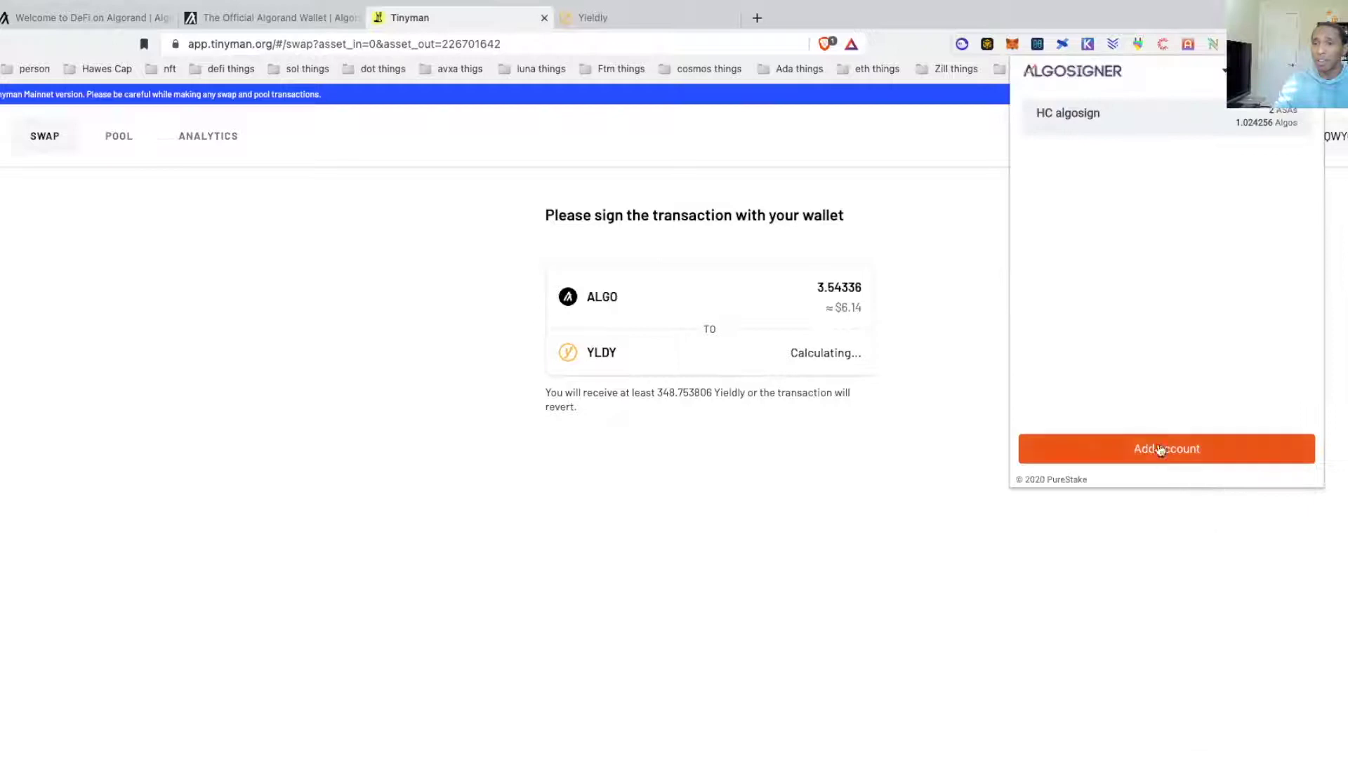
pyautogui.click(969, 250)
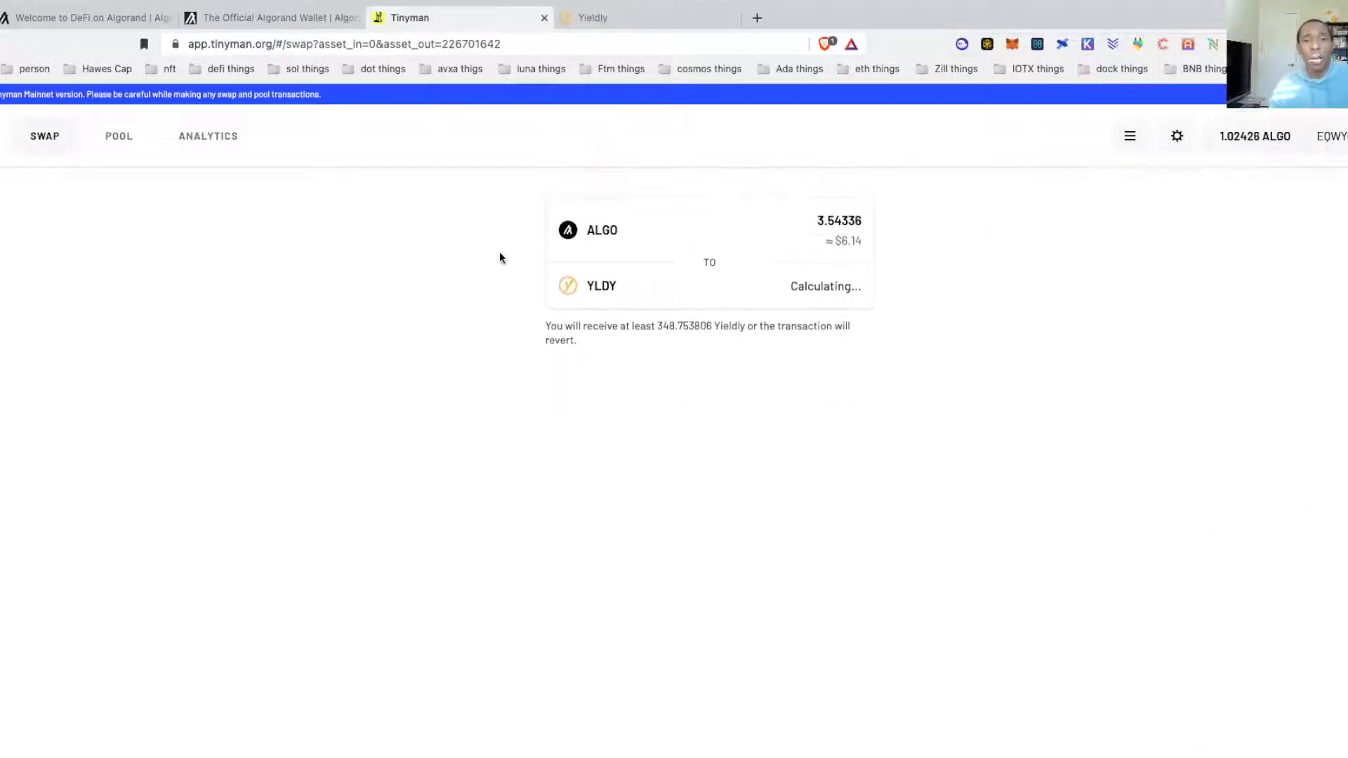
# - Go to the swap screen and open the full verified token list for the receive field
pyautogui.click(128, 141)
pyautogui.scroll(-4, 813, 333)
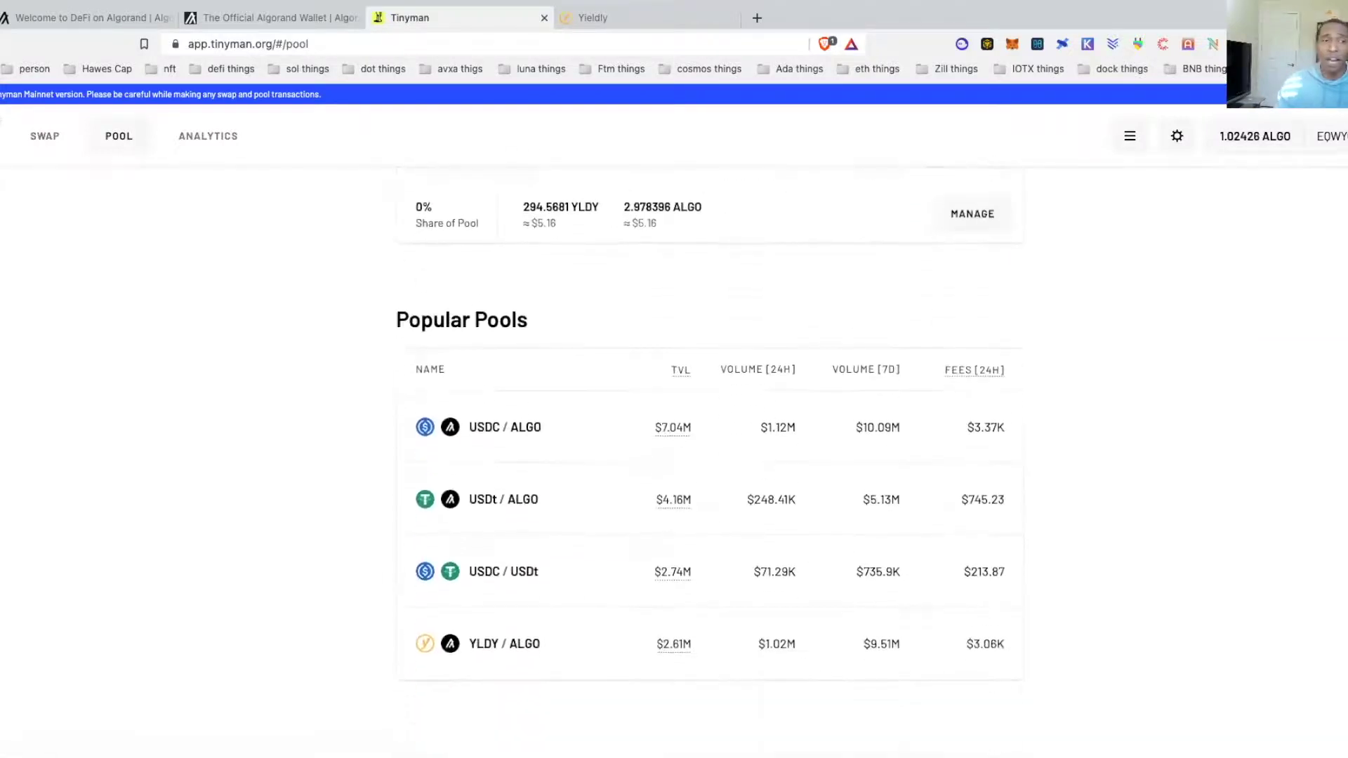
pyautogui.click(44, 137)
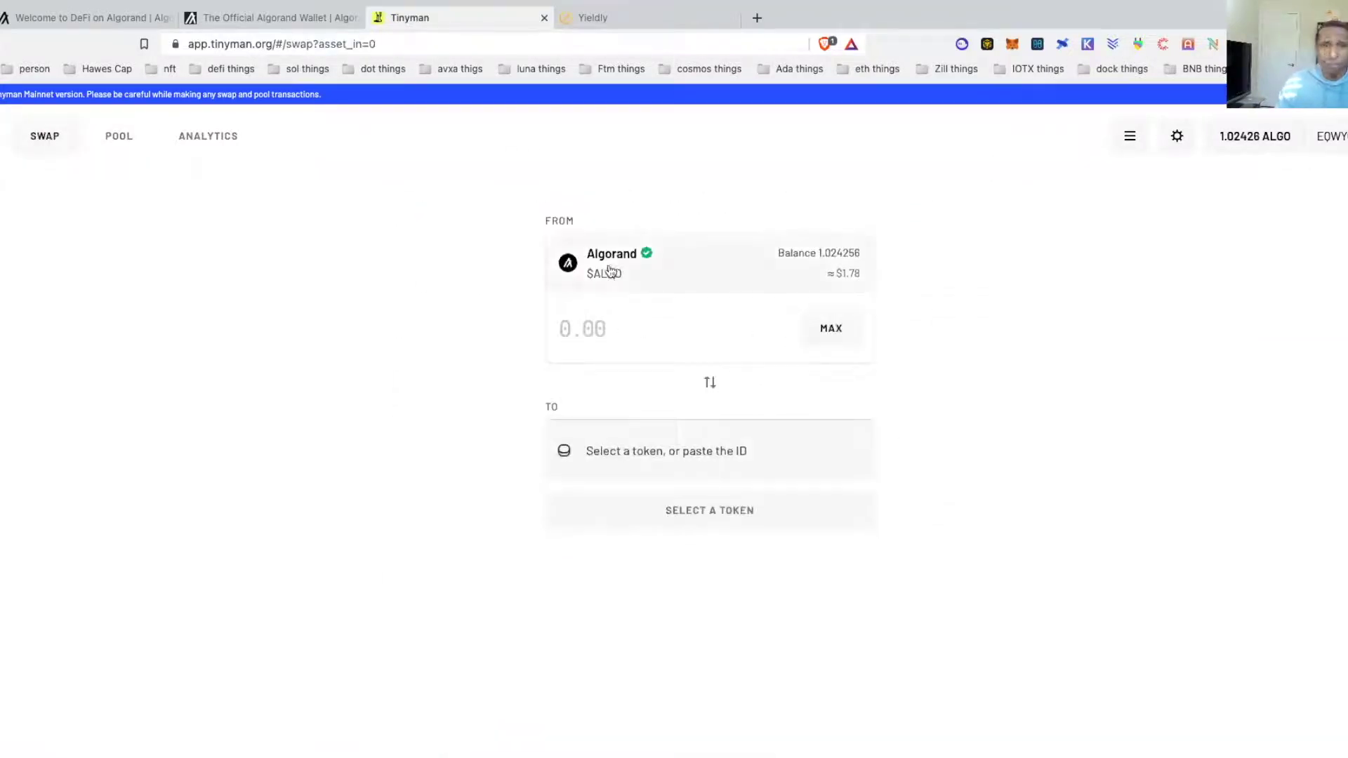
pyautogui.click(618, 446)
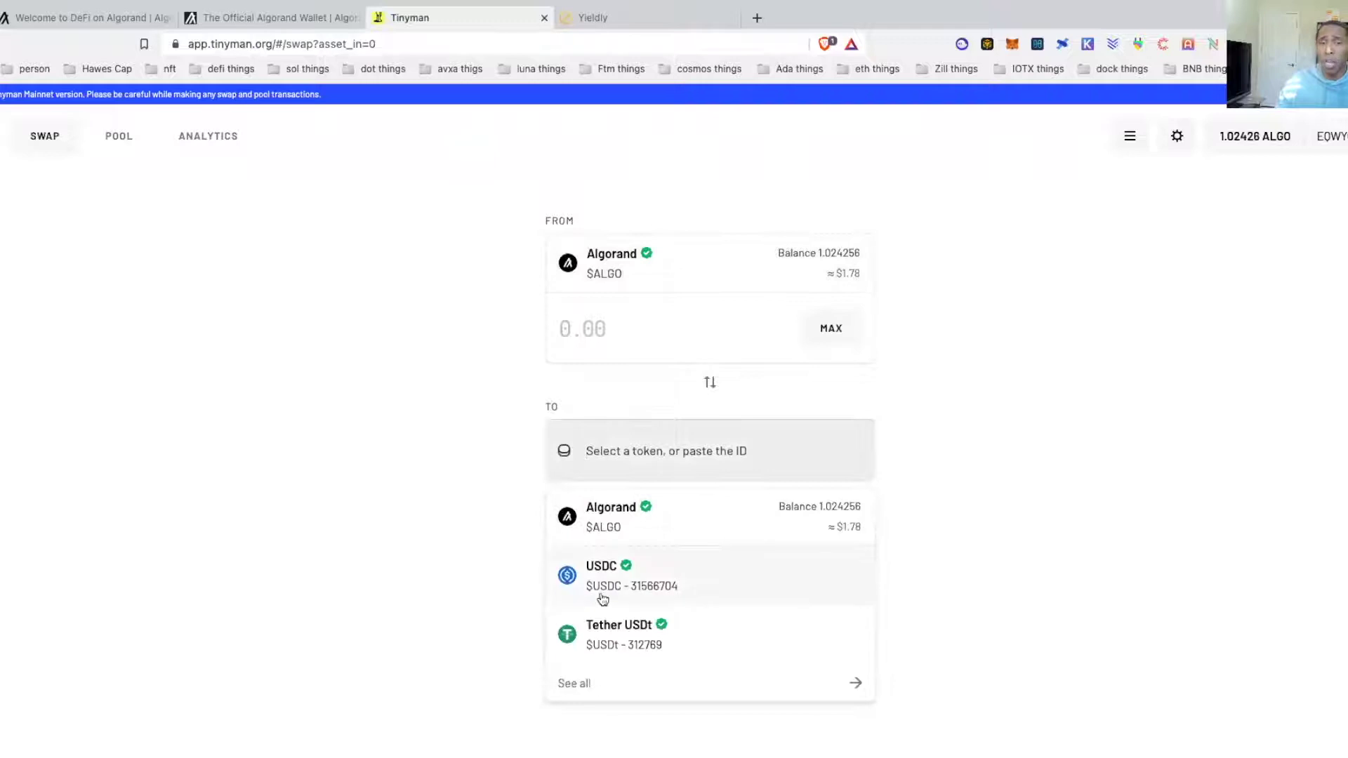
pyautogui.scroll(-3, 611, 603)
pyautogui.click(583, 556)
# - Browse the verified tokens, from Algorand (1.024256 balance) and Yieldly (0.00) downward
pyautogui.scroll(-2, 655, 513)
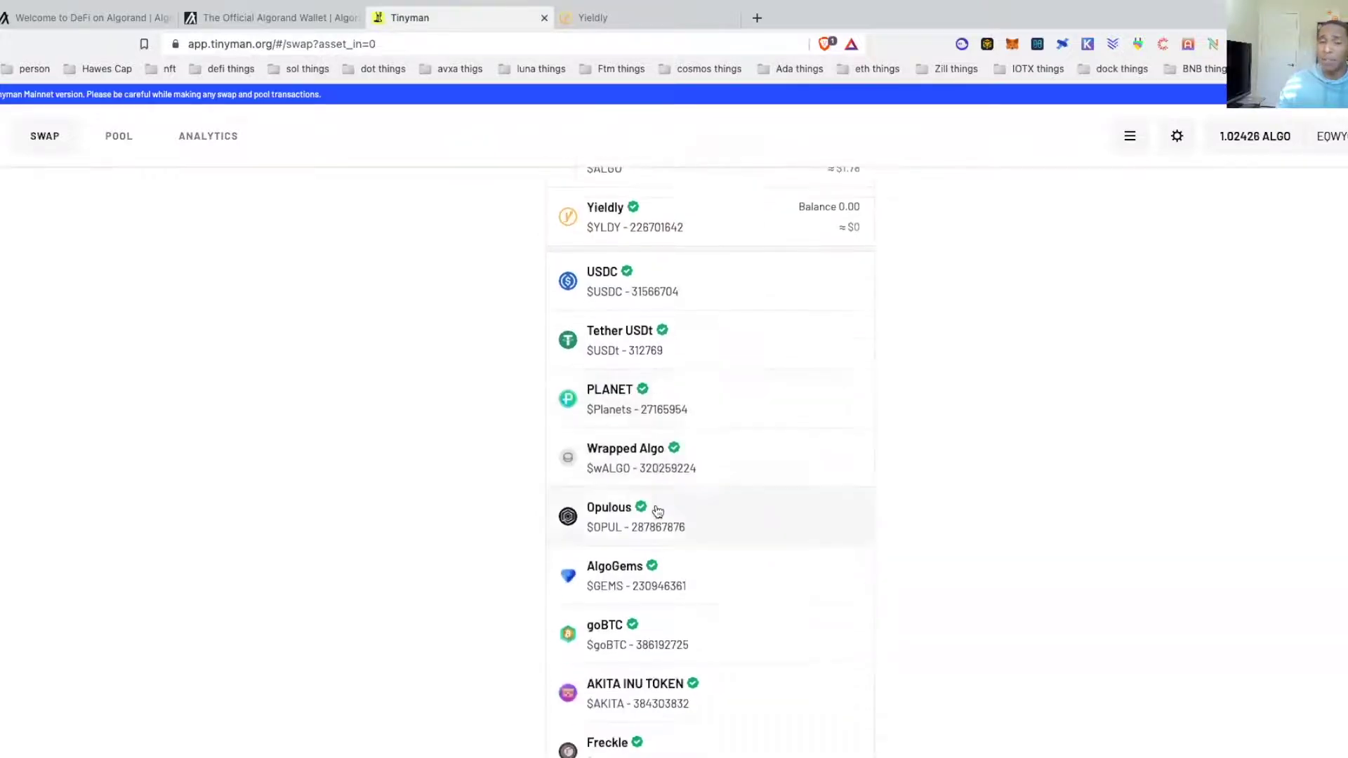
pyautogui.scroll(-2, 658, 511)
pyautogui.scroll(5, 658, 511)
pyautogui.scroll(-3, 658, 510)
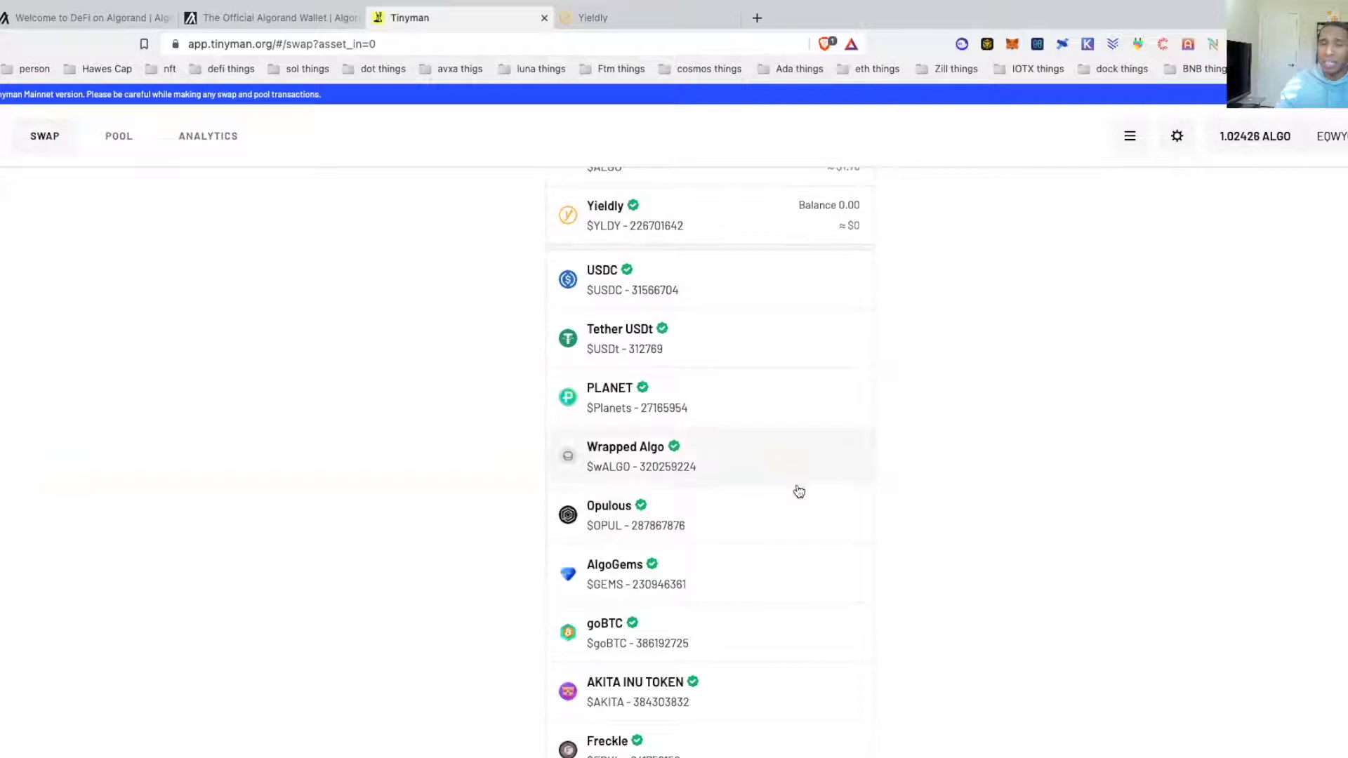
pyautogui.scroll(-1, 779, 506)
pyautogui.scroll(-5, 643, 532)
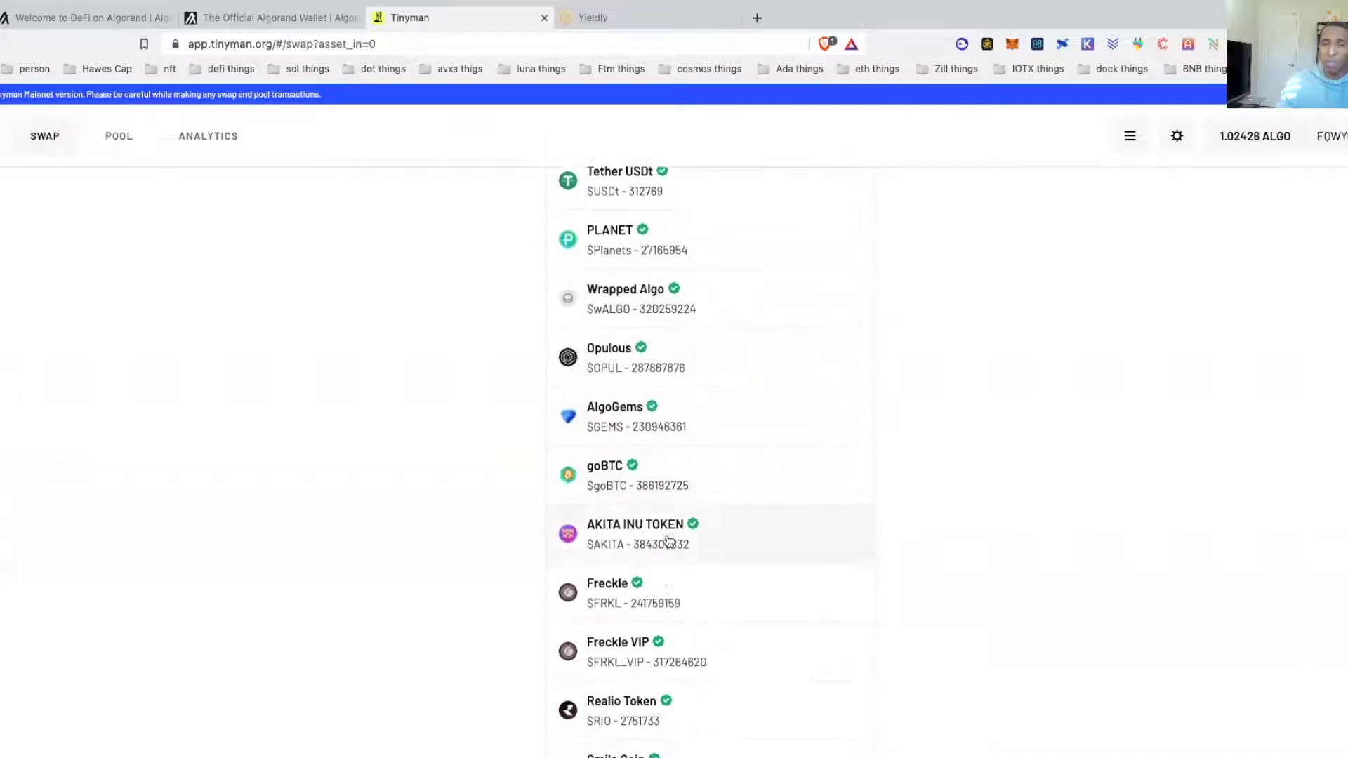
pyautogui.scroll(-4, 627, 629)
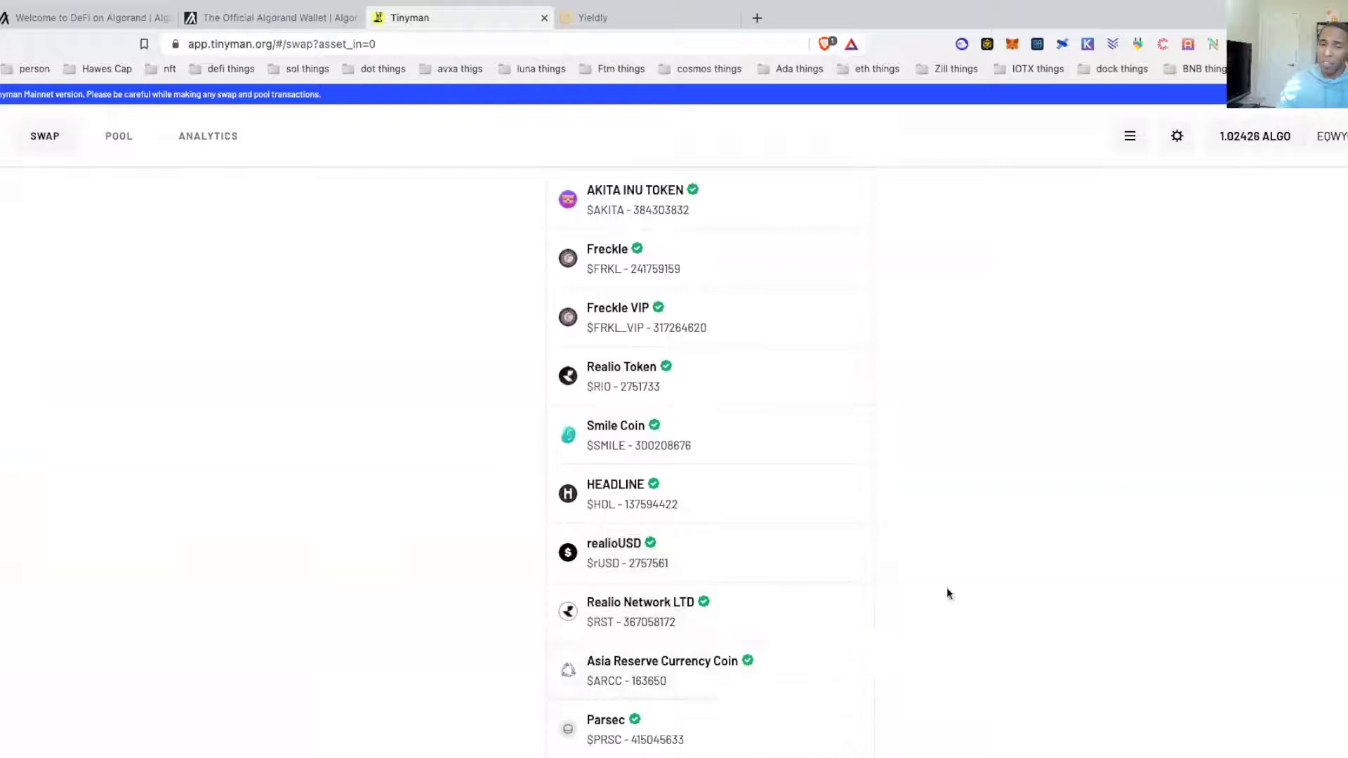
pyautogui.scroll(-2, 947, 587)
pyautogui.scroll(15, 947, 587)
pyautogui.scroll(-1, 947, 593)
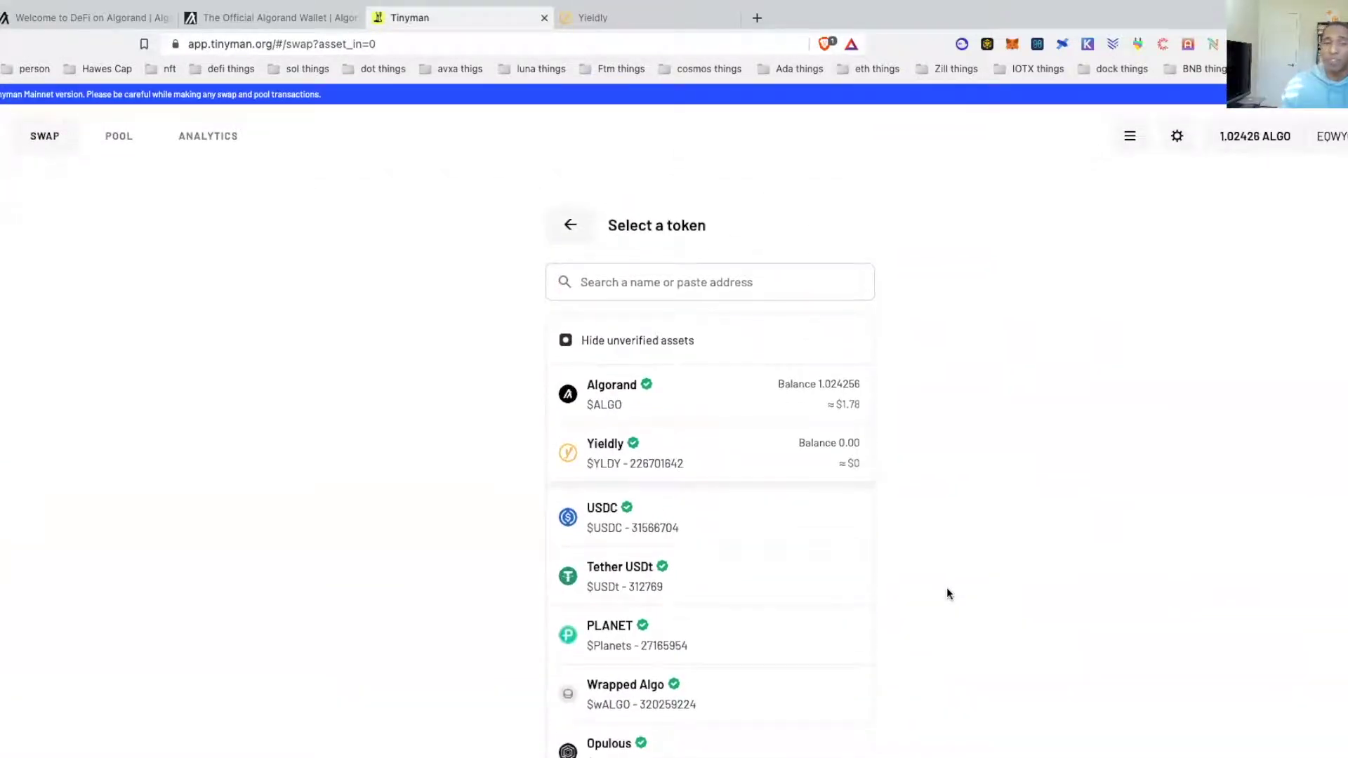
pyautogui.scroll(-6, 947, 595)
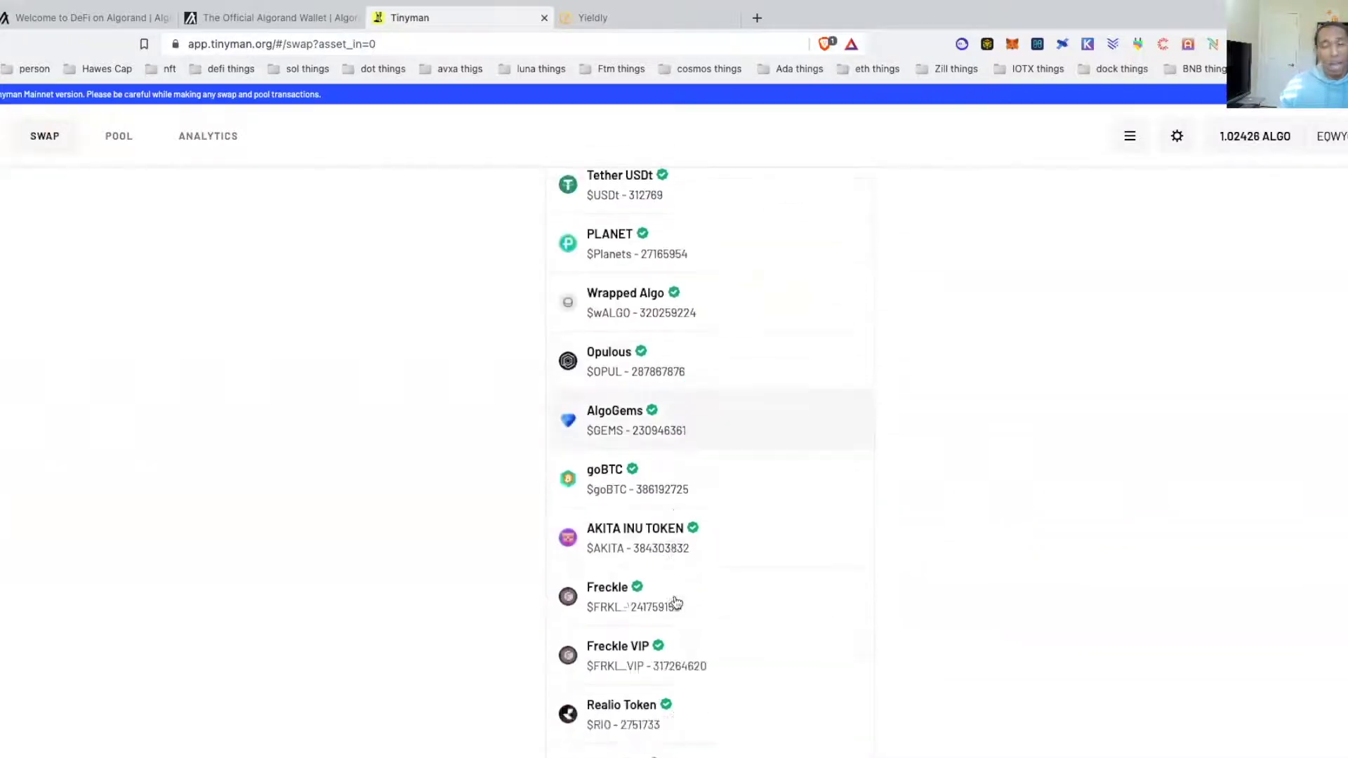
pyautogui.scroll(-12, 676, 602)
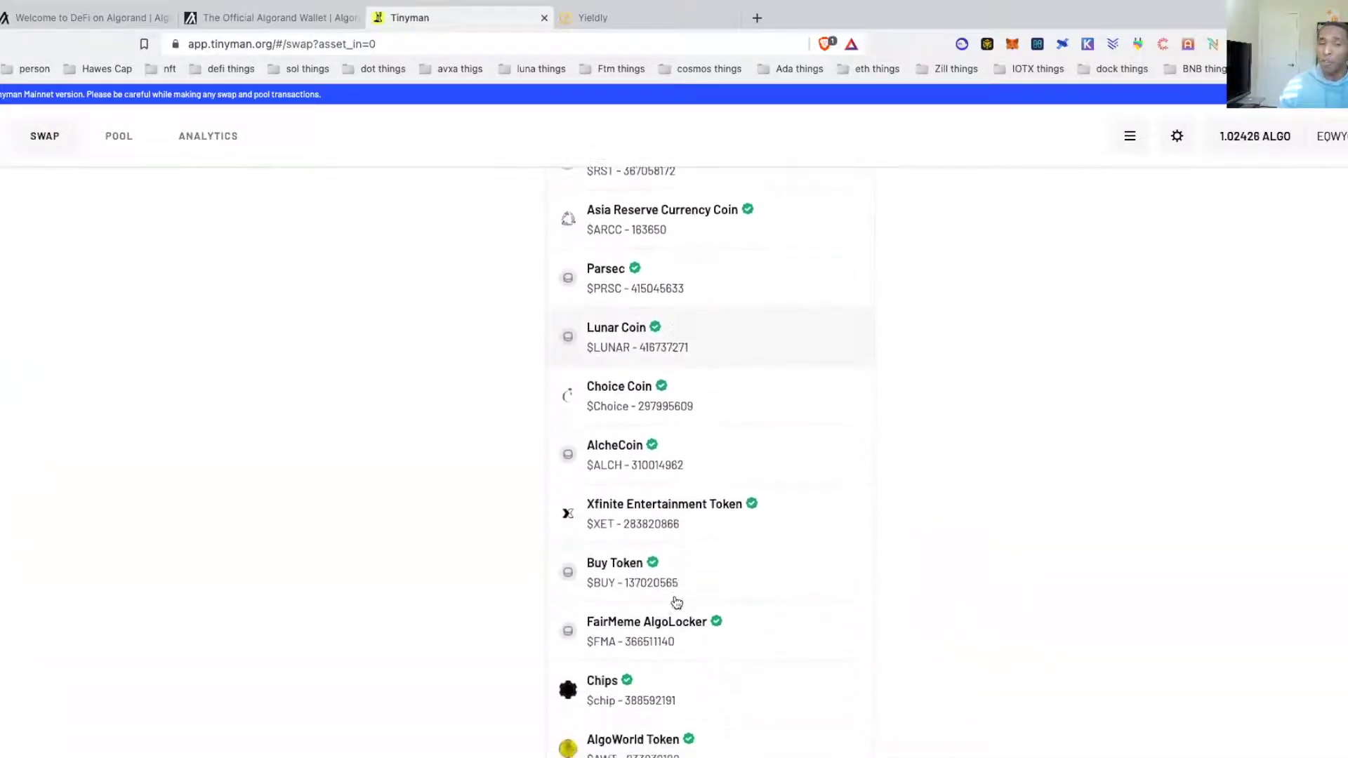
pyautogui.scroll(-15, 677, 601)
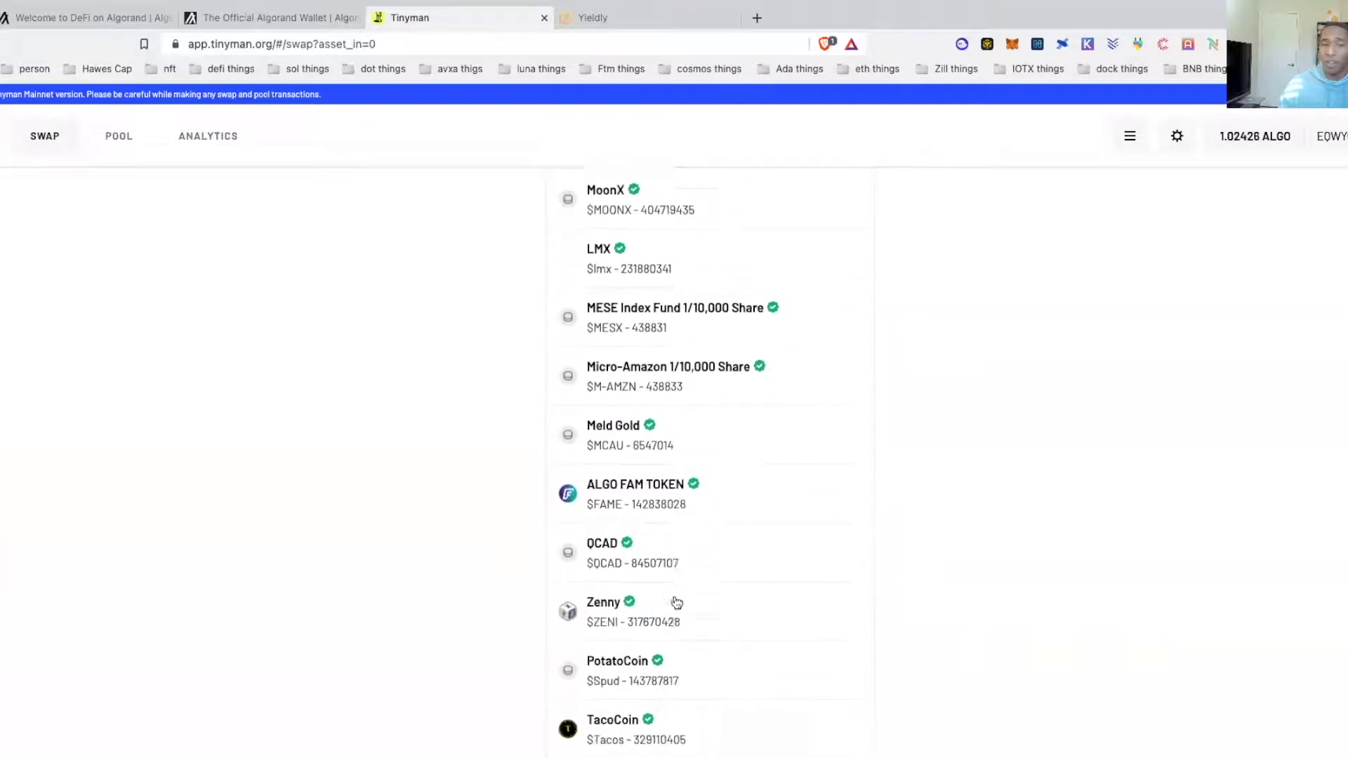
pyautogui.scroll(-4, 677, 601)
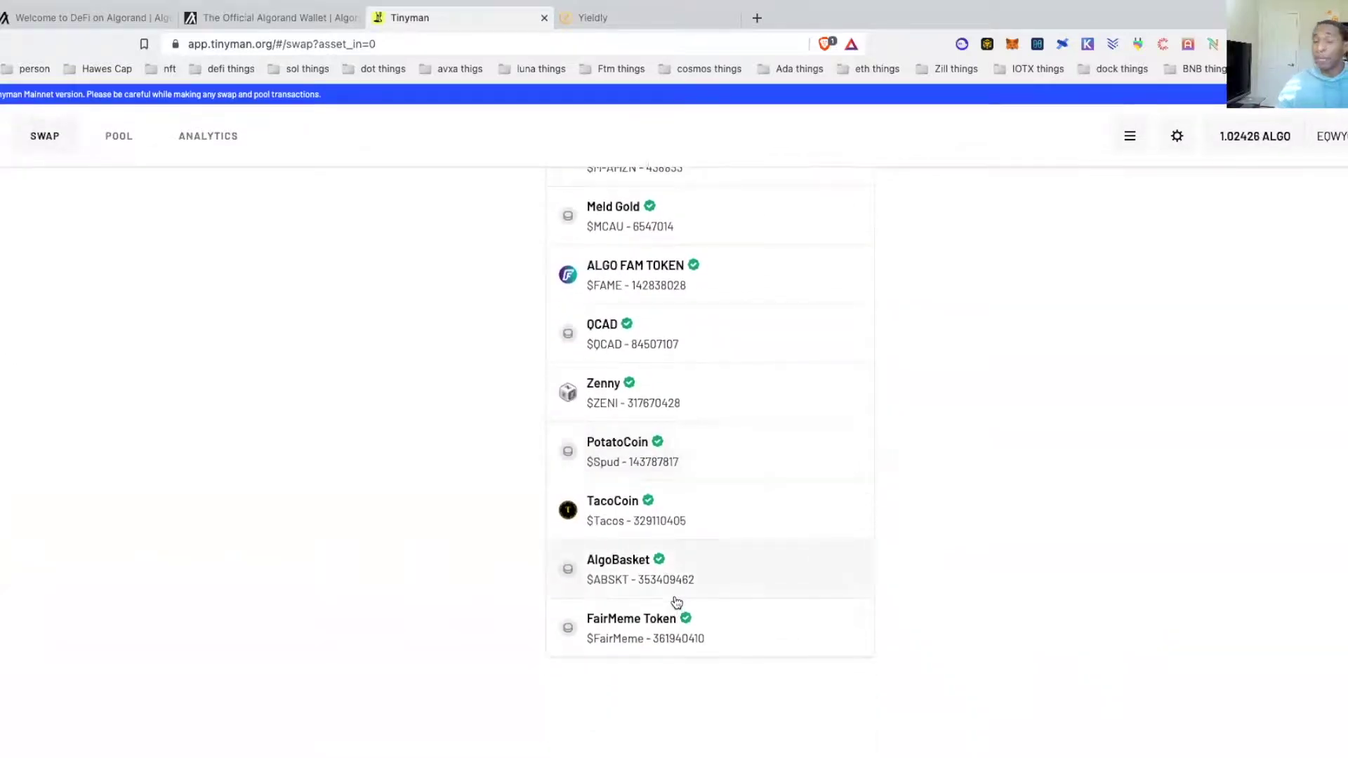
pyautogui.scroll(20, 677, 601)
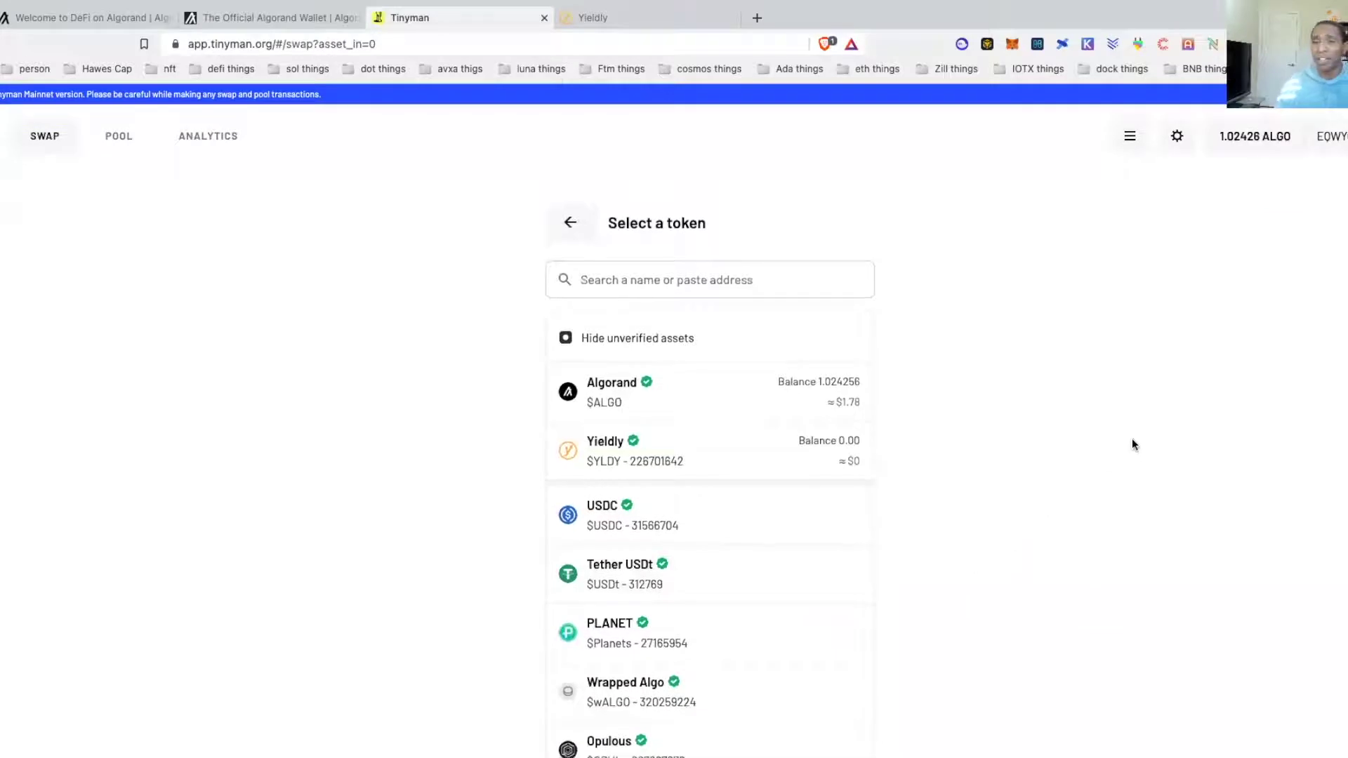
pyautogui.rightClick(1127, 503)
pyautogui.click(1127, 500)
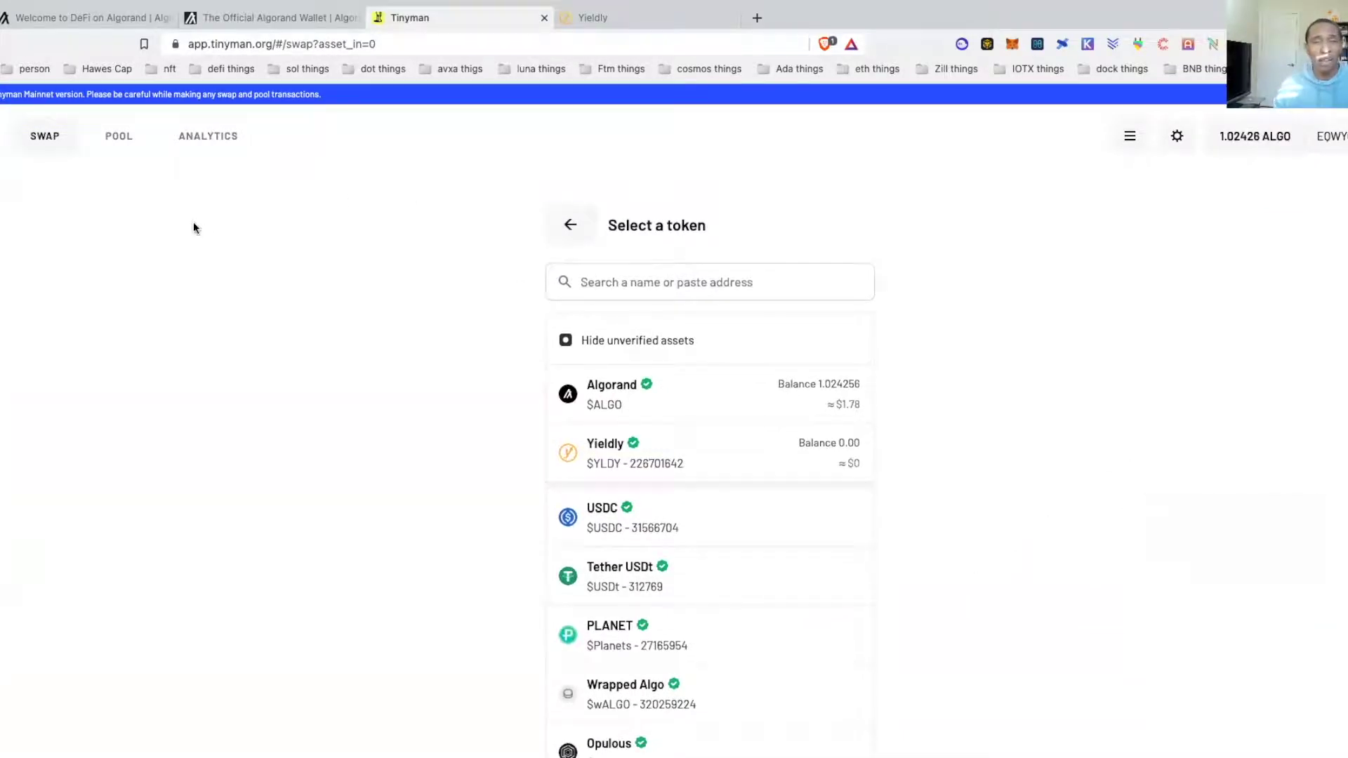
# - Review the pool page's Popular Pools and the YLDY/ALGO position of 294.630704 YLDY and 2.977766 ALGO
pyautogui.click(114, 138)
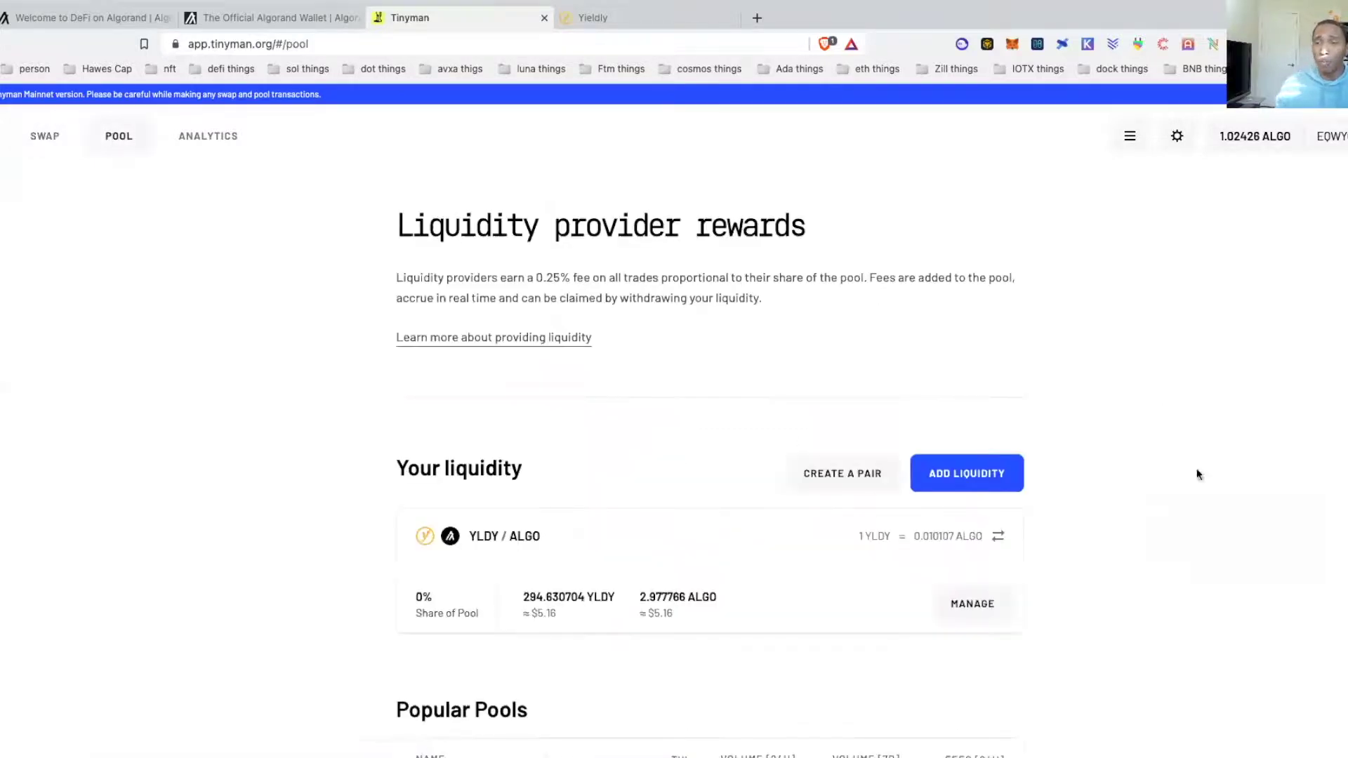
pyautogui.scroll(-6, 1000, 337)
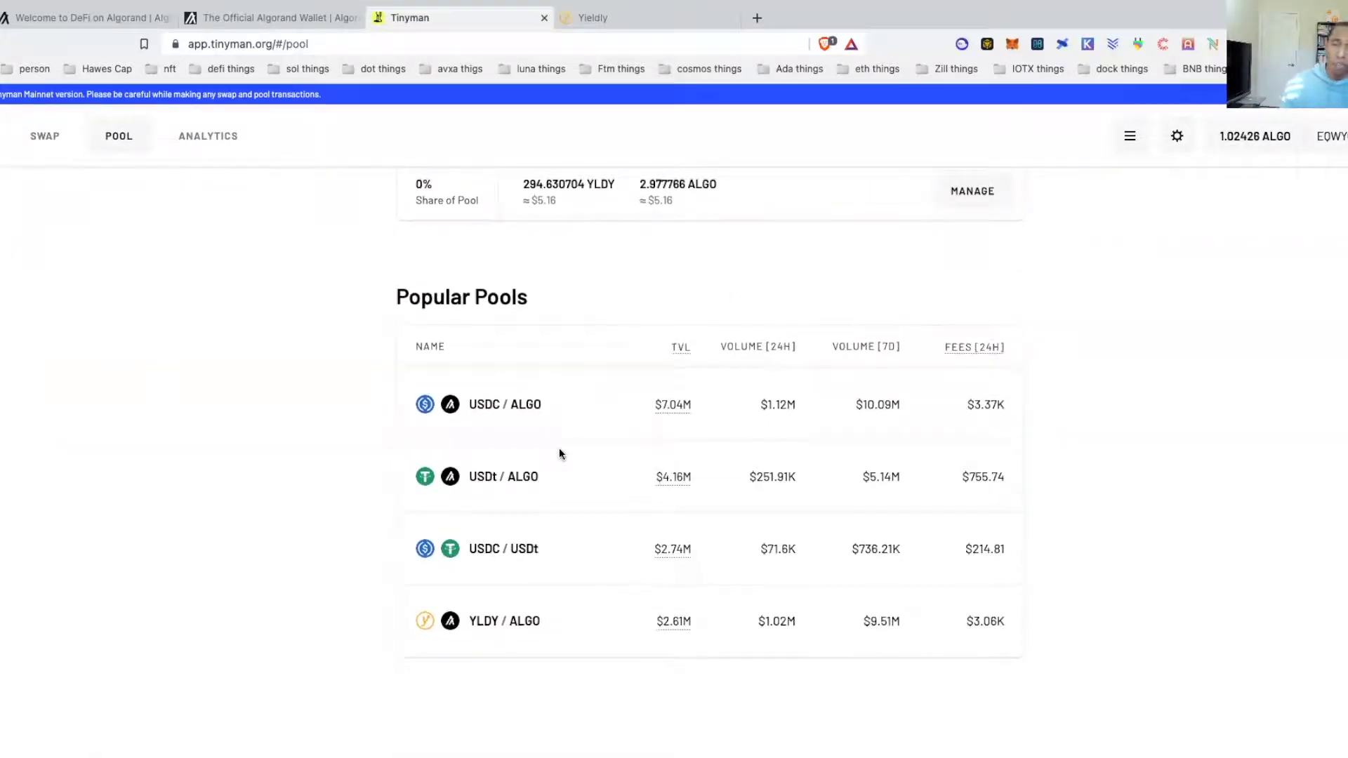
pyautogui.click(559, 454)
pyautogui.click(137, 137)
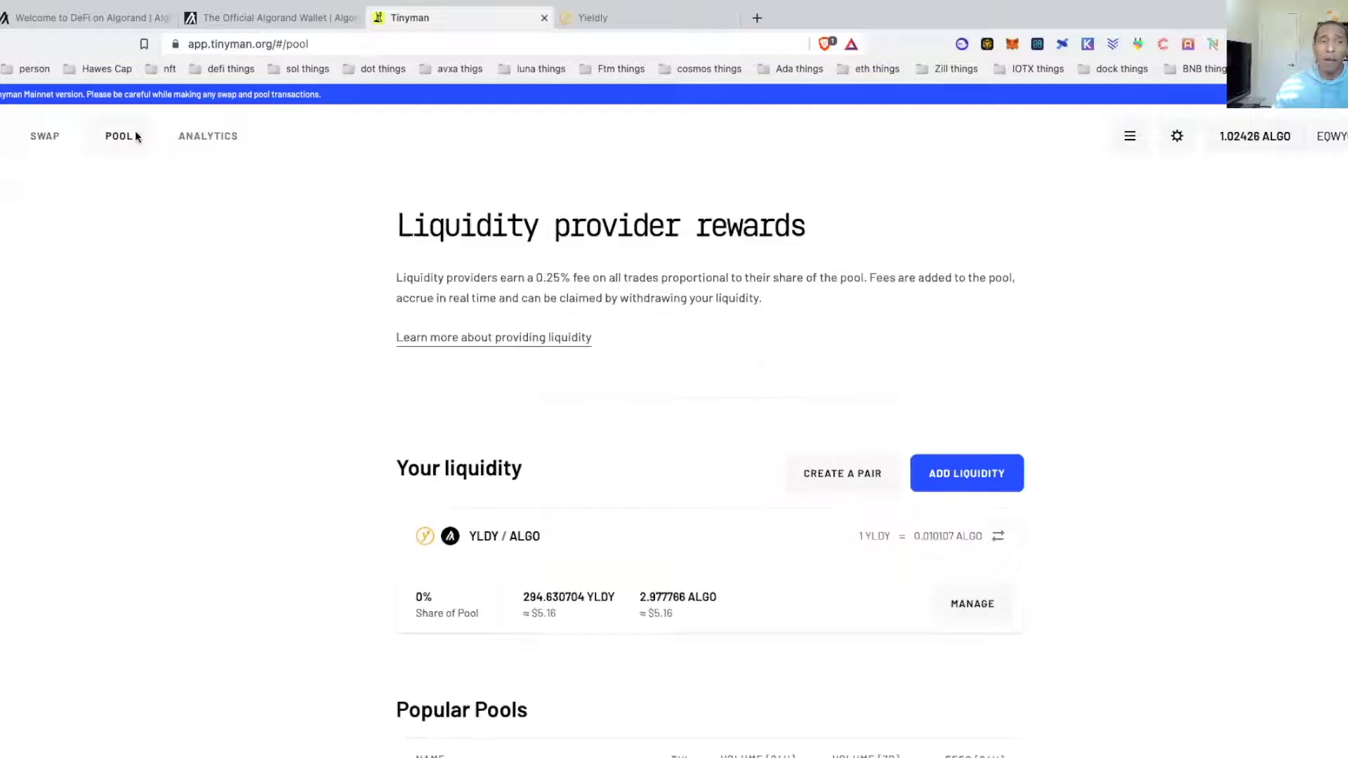
pyautogui.scroll(-6, 693, 508)
pyautogui.scroll(2, 692, 512)
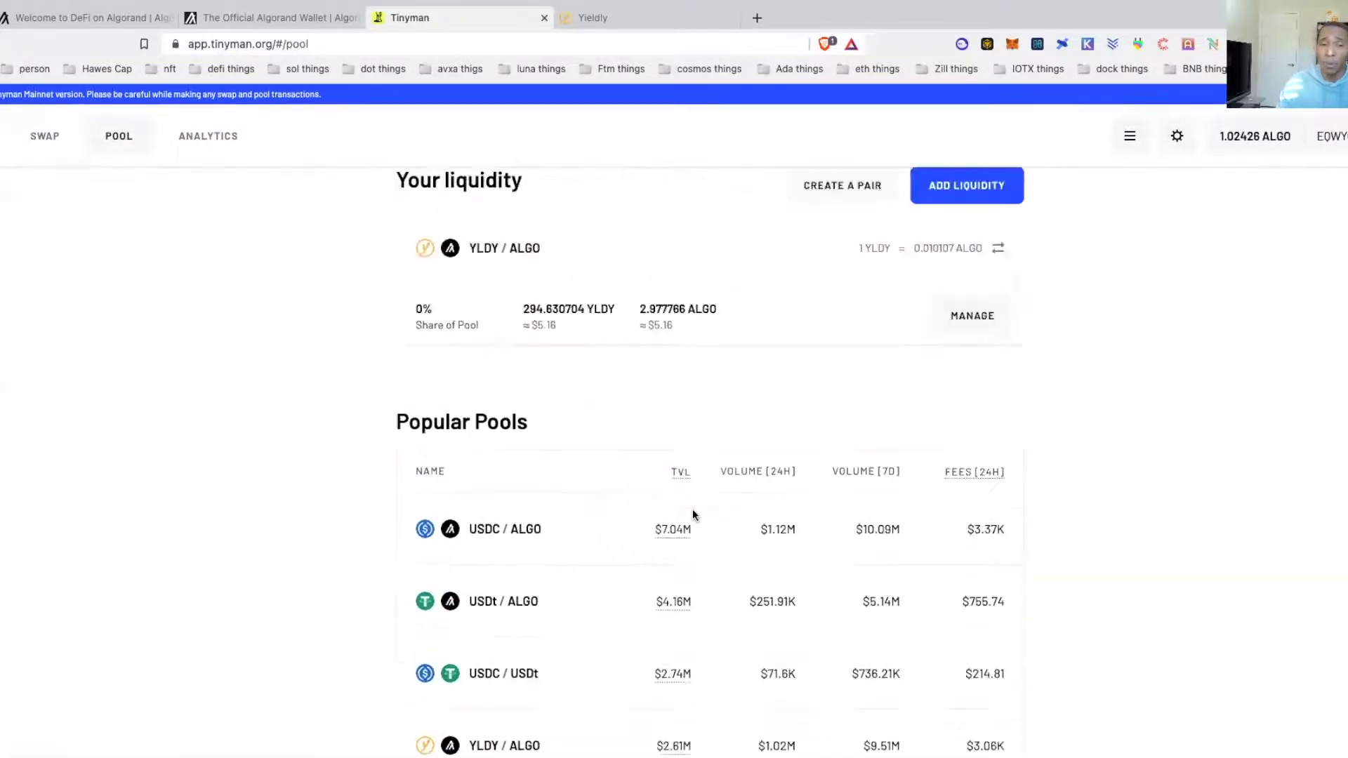
pyautogui.scroll(4, 692, 508)
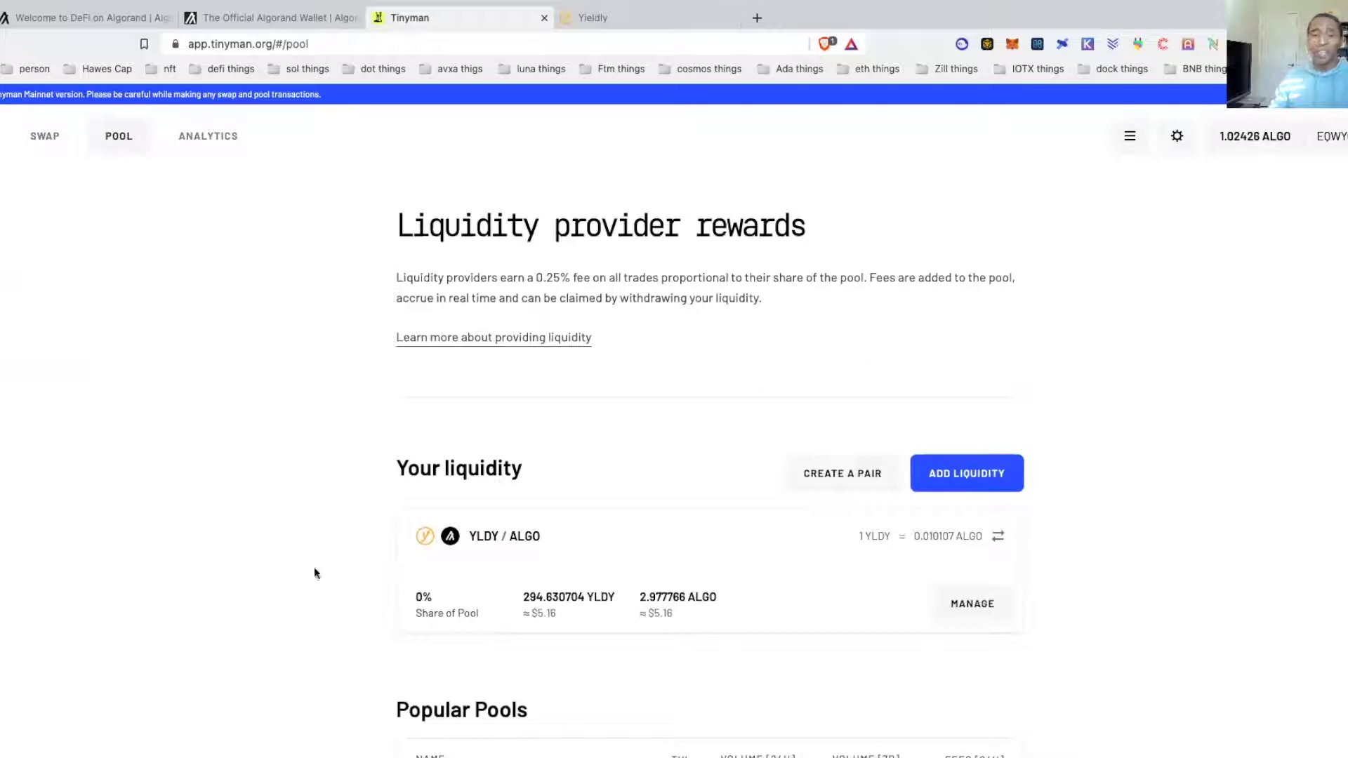
pyautogui.moveTo(523, 615); pyautogui.dragTo(673, 618)
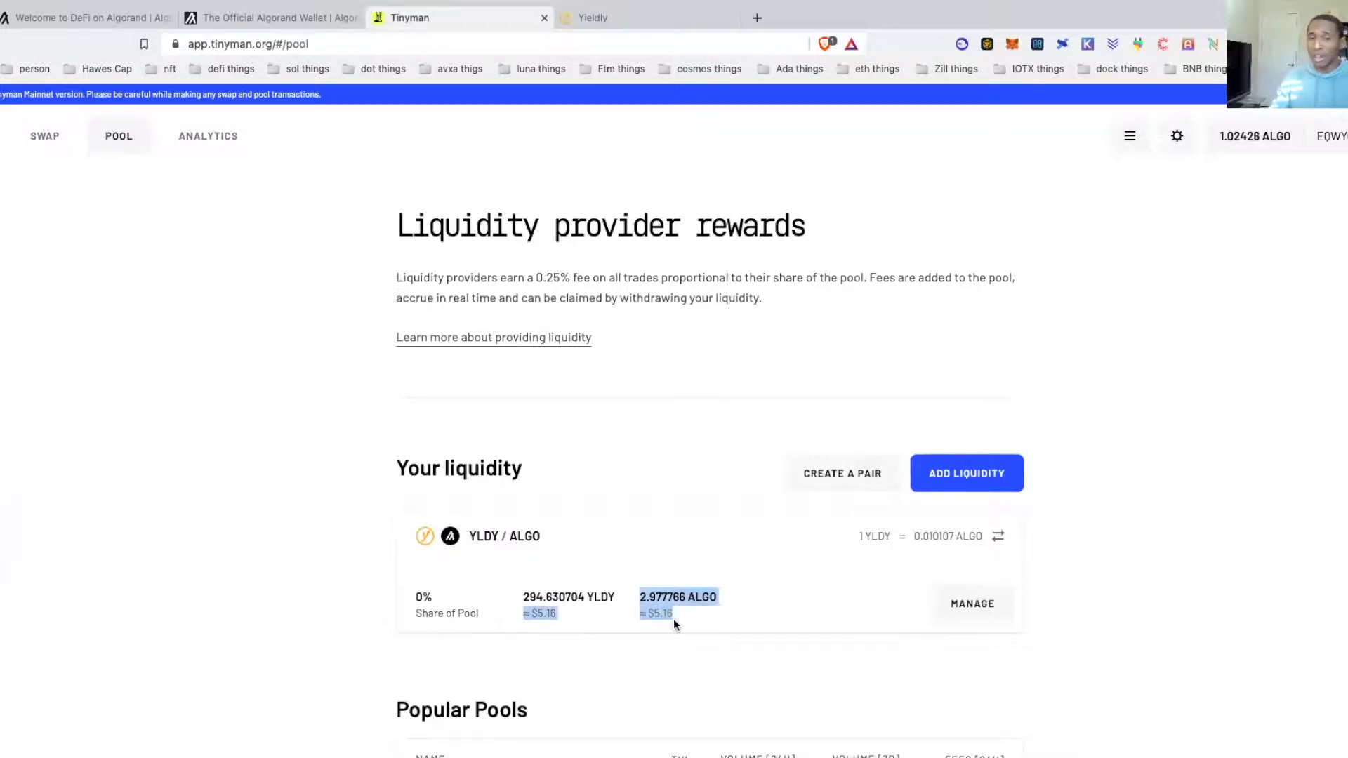
pyautogui.click(660, 624)
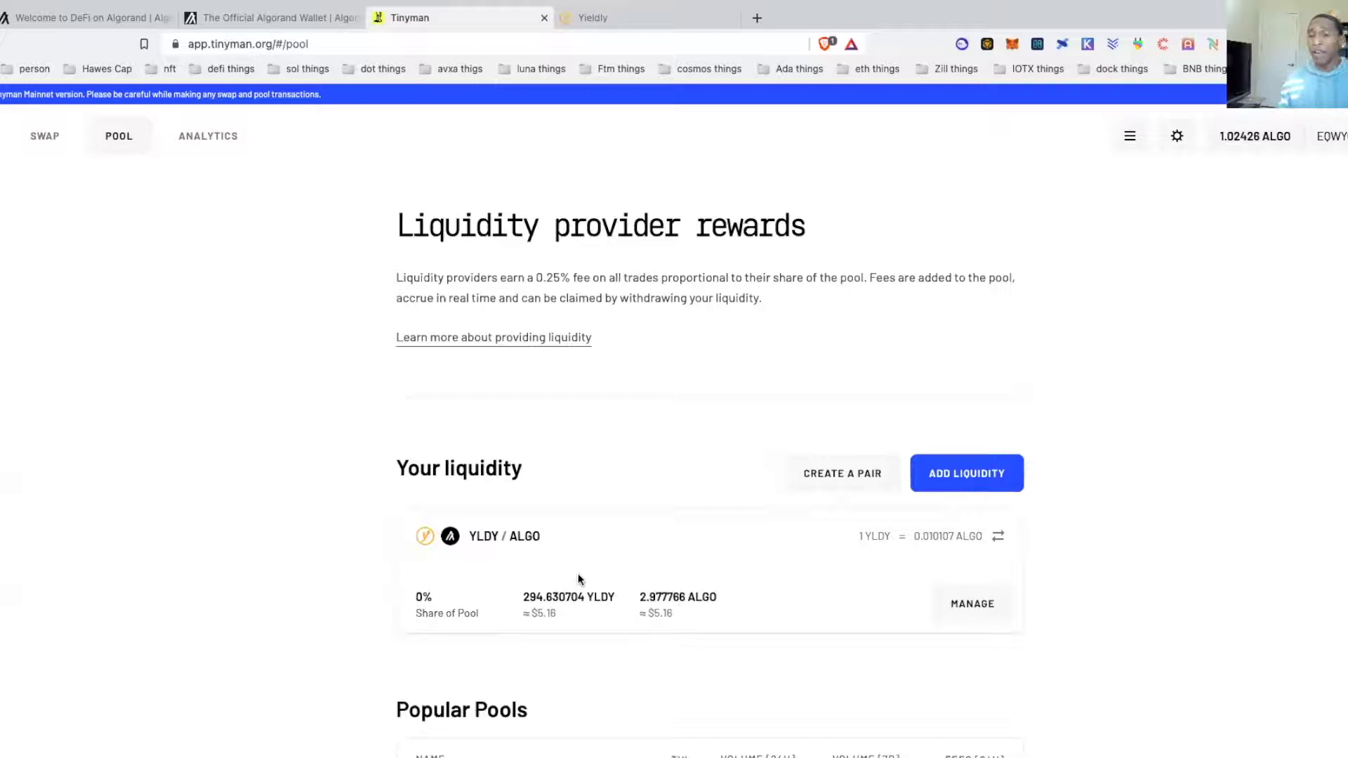
# - Check the YLDY/ALGO position's details, then flip its price to 1 ALGO = 98.943535 YLDY
pyautogui.click(948, 602)
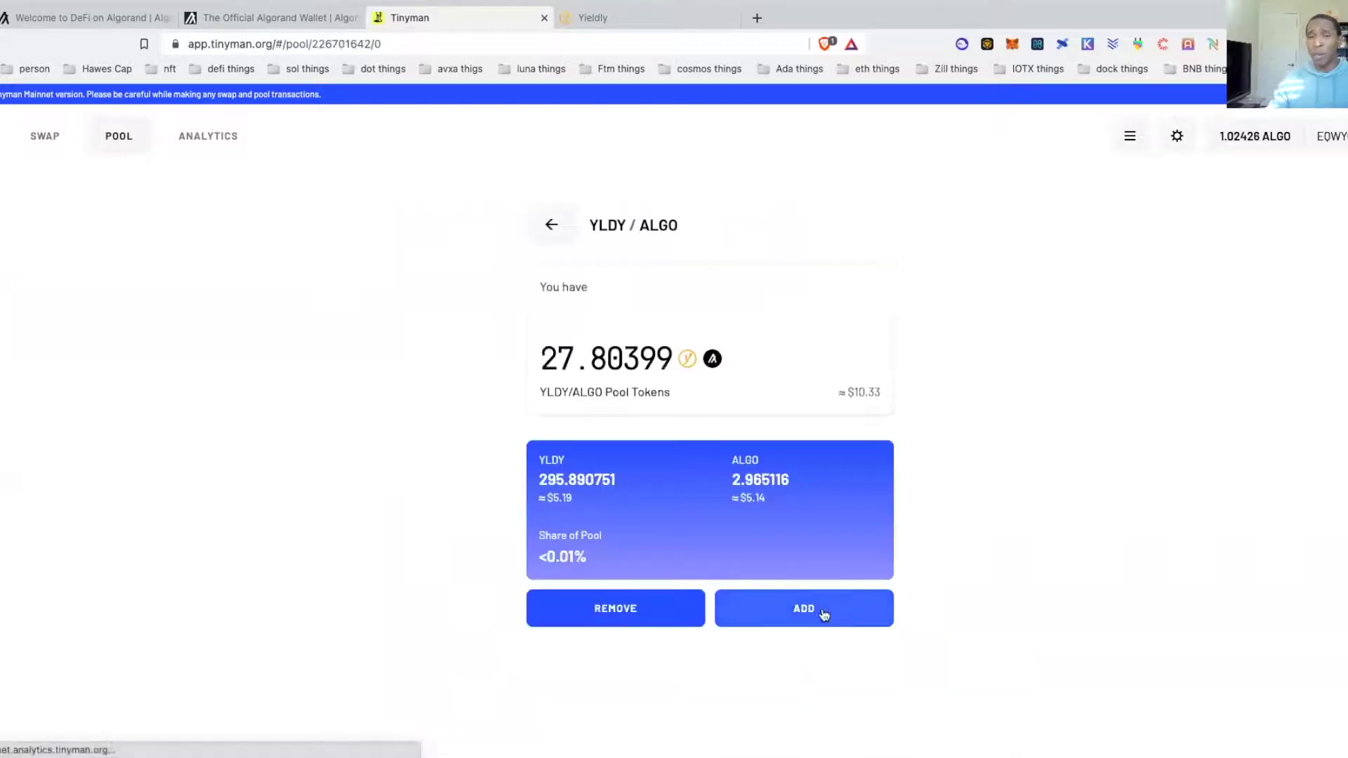
pyautogui.scroll(-2, 1068, 420)
pyautogui.scroll(2, 1067, 420)
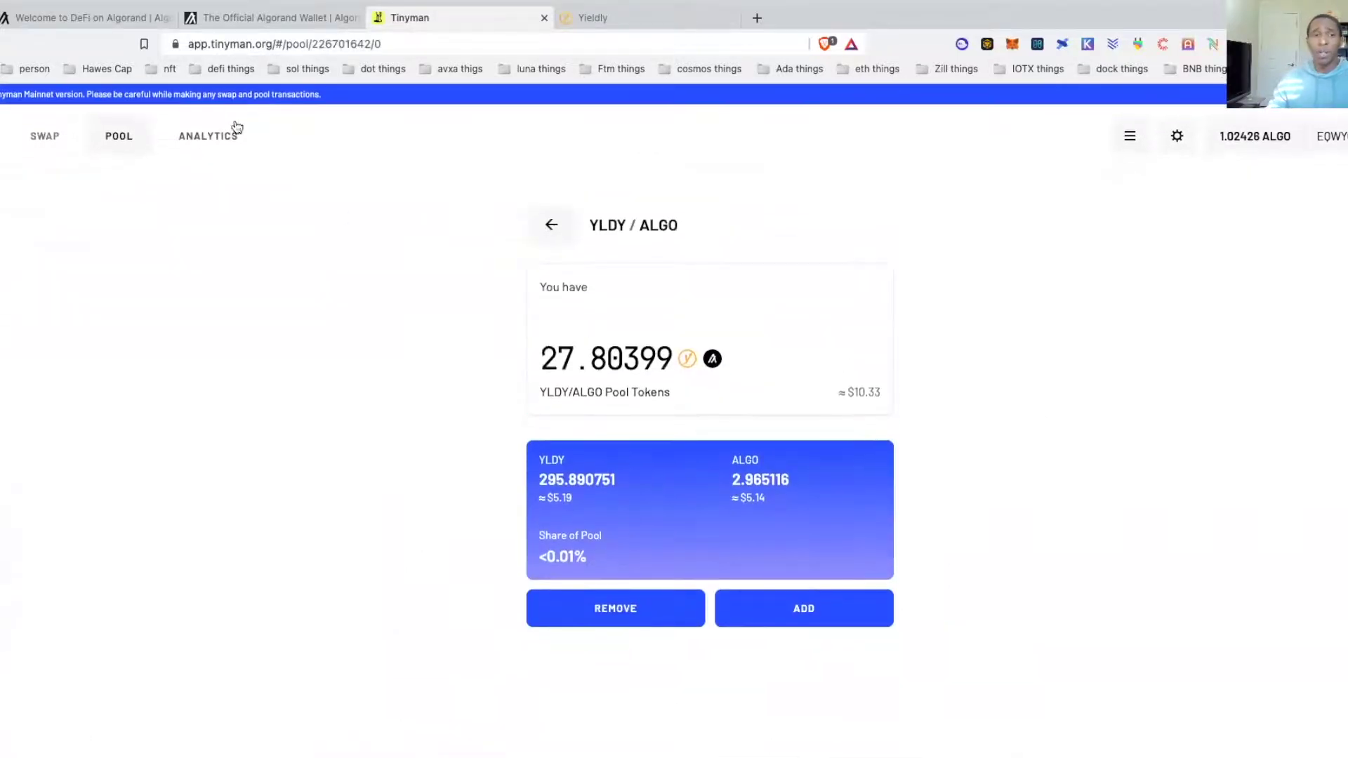
pyautogui.click(107, 136)
pyautogui.scroll(-3, 752, 428)
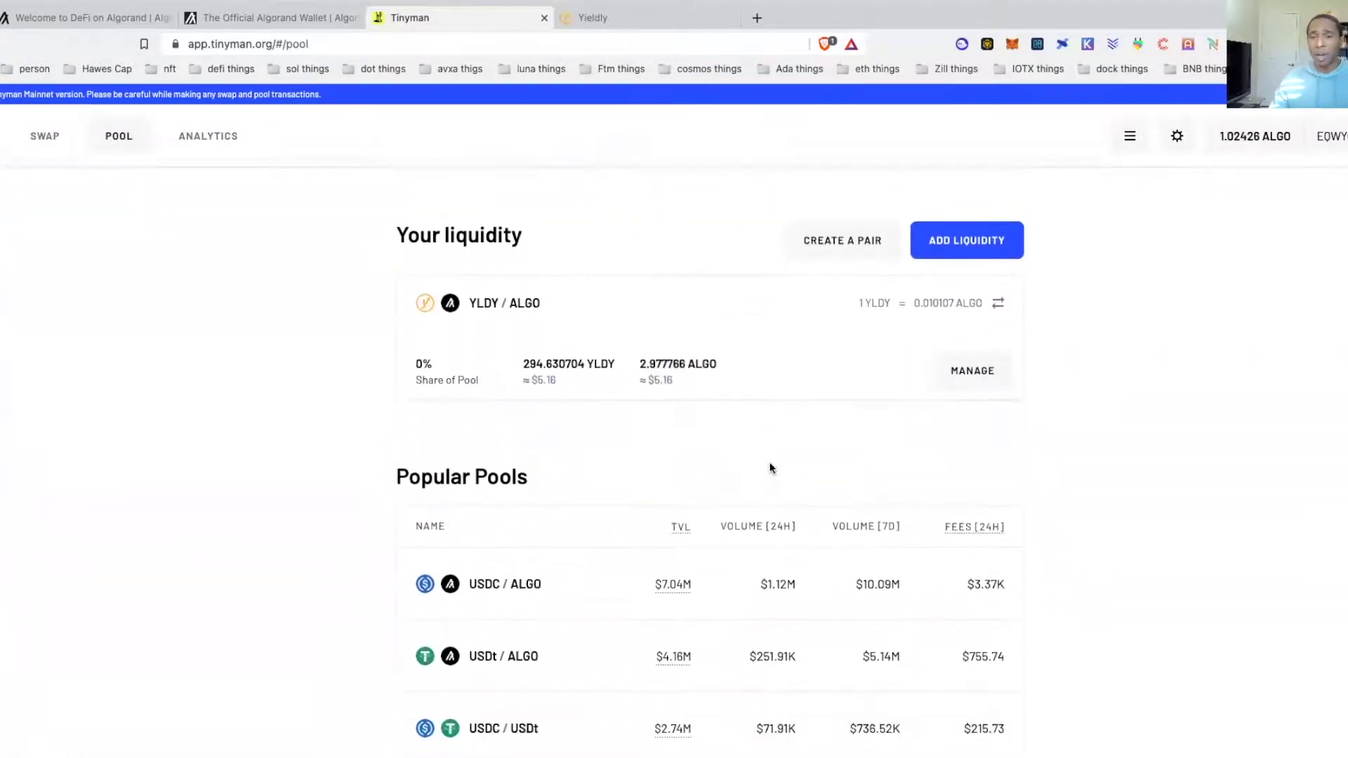
pyautogui.scroll(-3, 1154, 469)
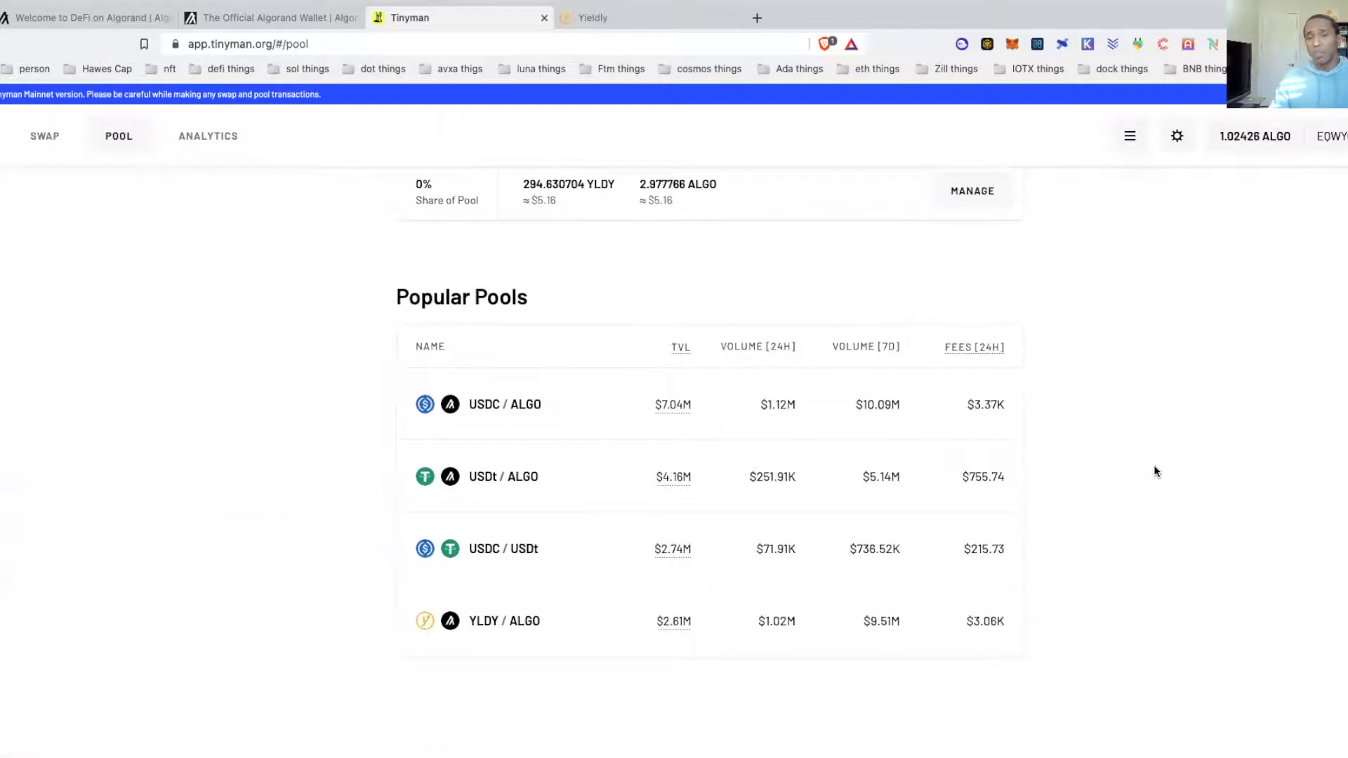
pyautogui.scroll(4, 1153, 469)
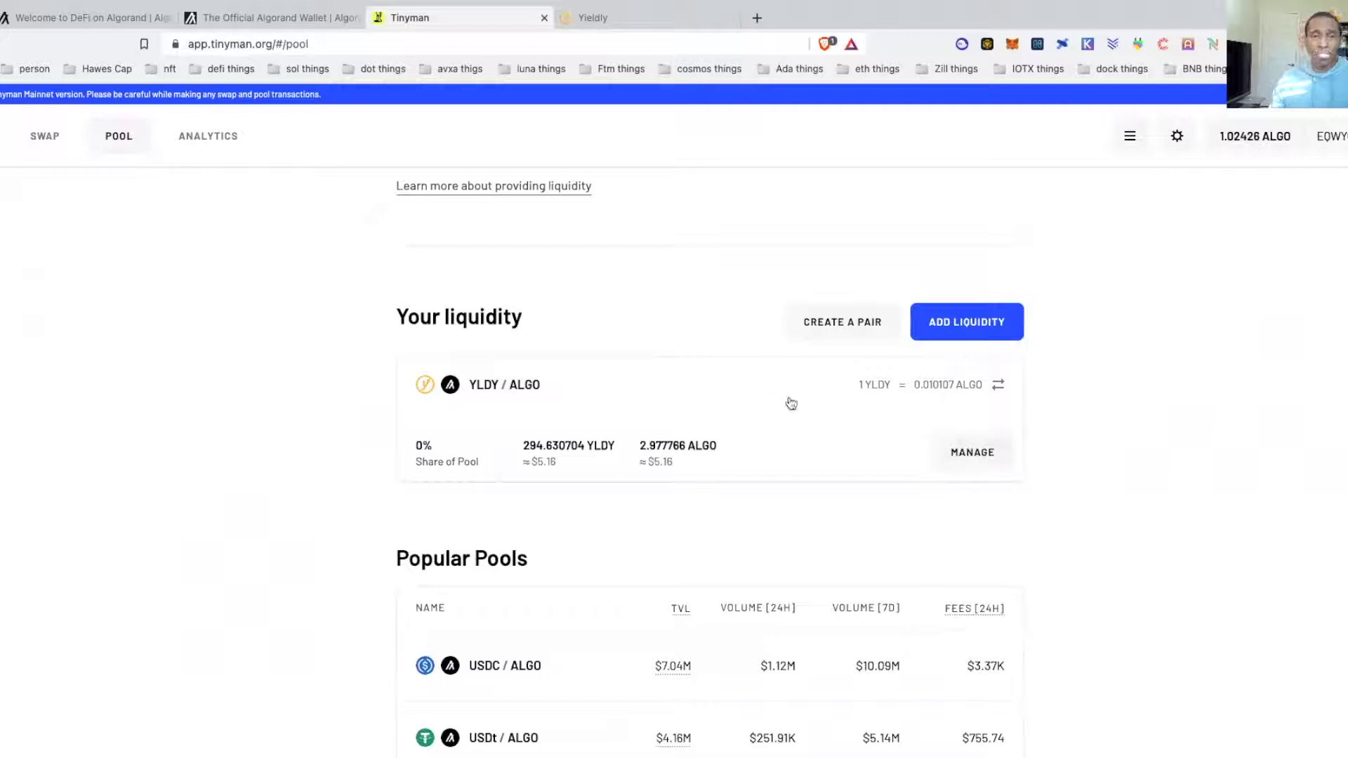
pyautogui.click(906, 383)
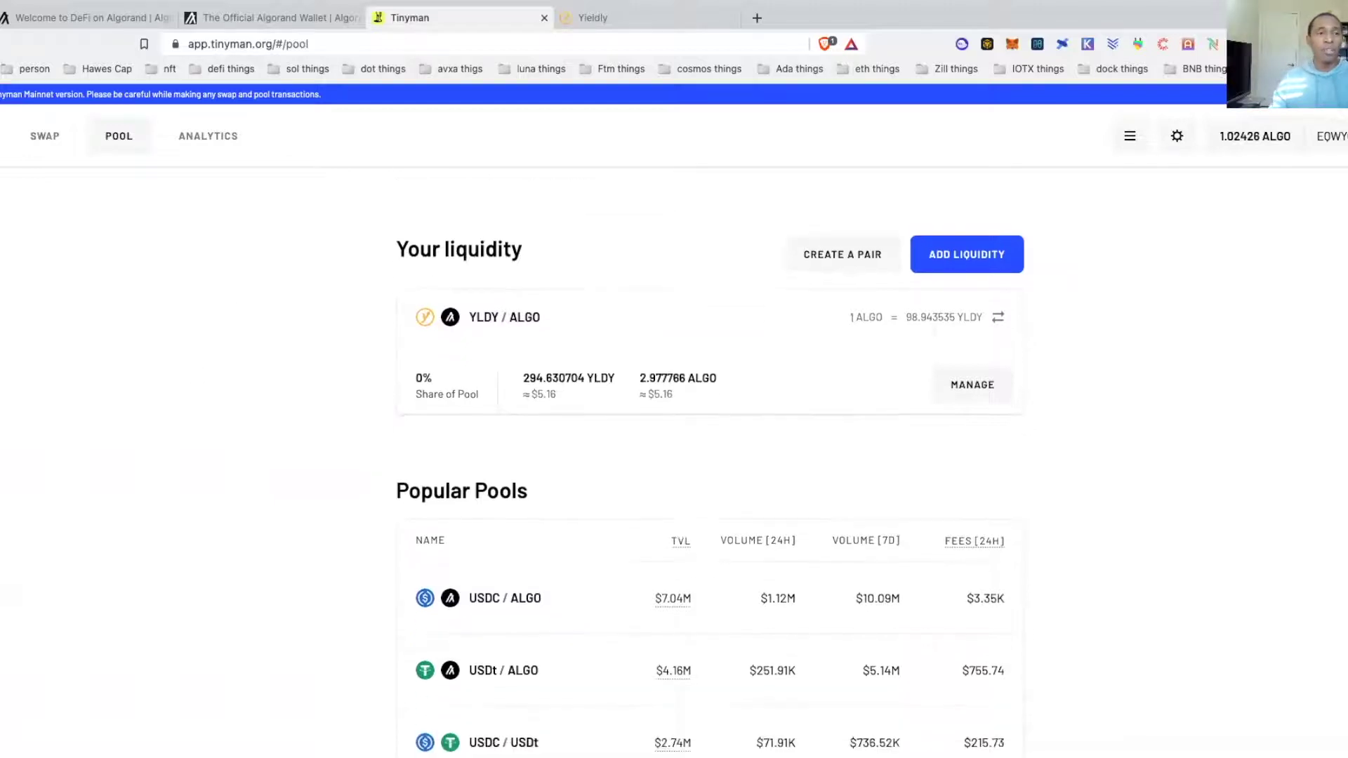
# - Look over Tinyman's Analytics, then return to the pool page quoting 1 YLDY = 0.010107 ALGO
pyautogui.scroll(-2, 674, 422)
pyautogui.click(61, 137)
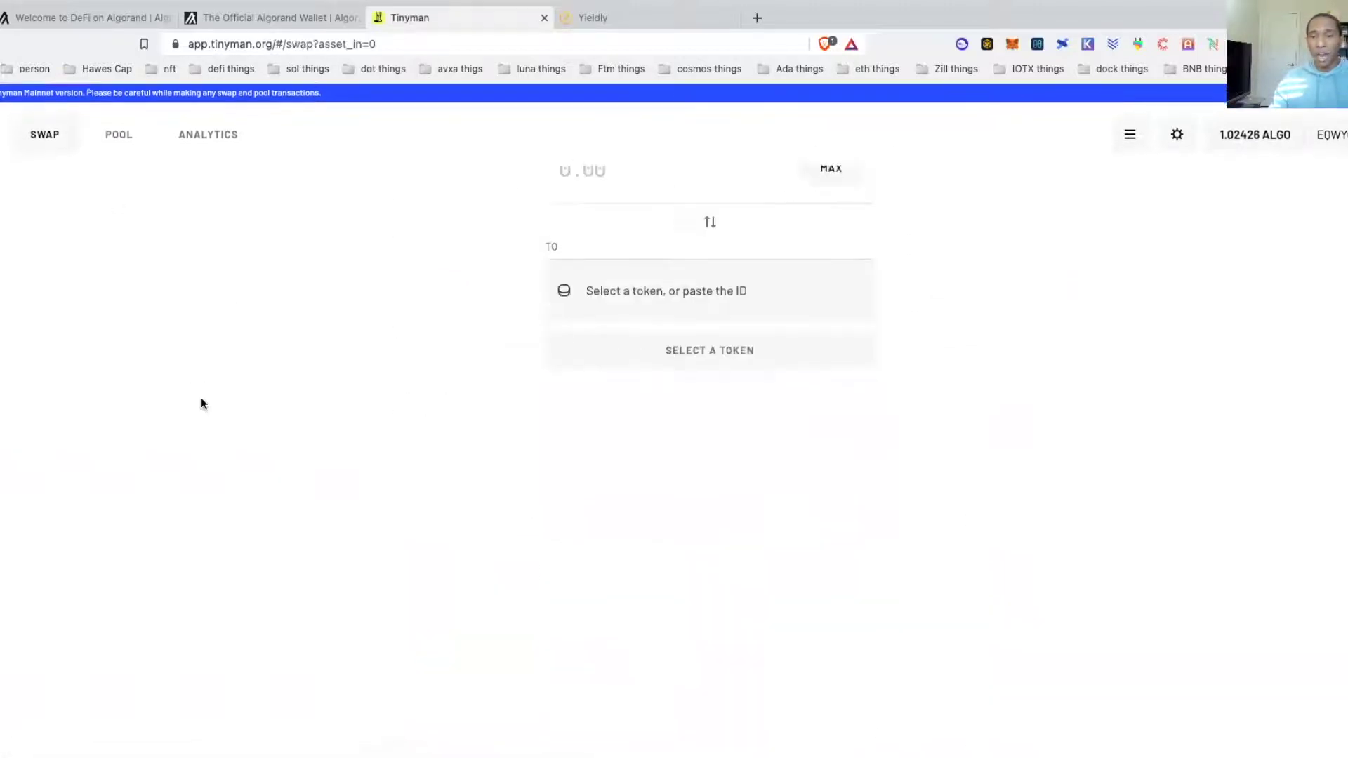
pyautogui.click(203, 140)
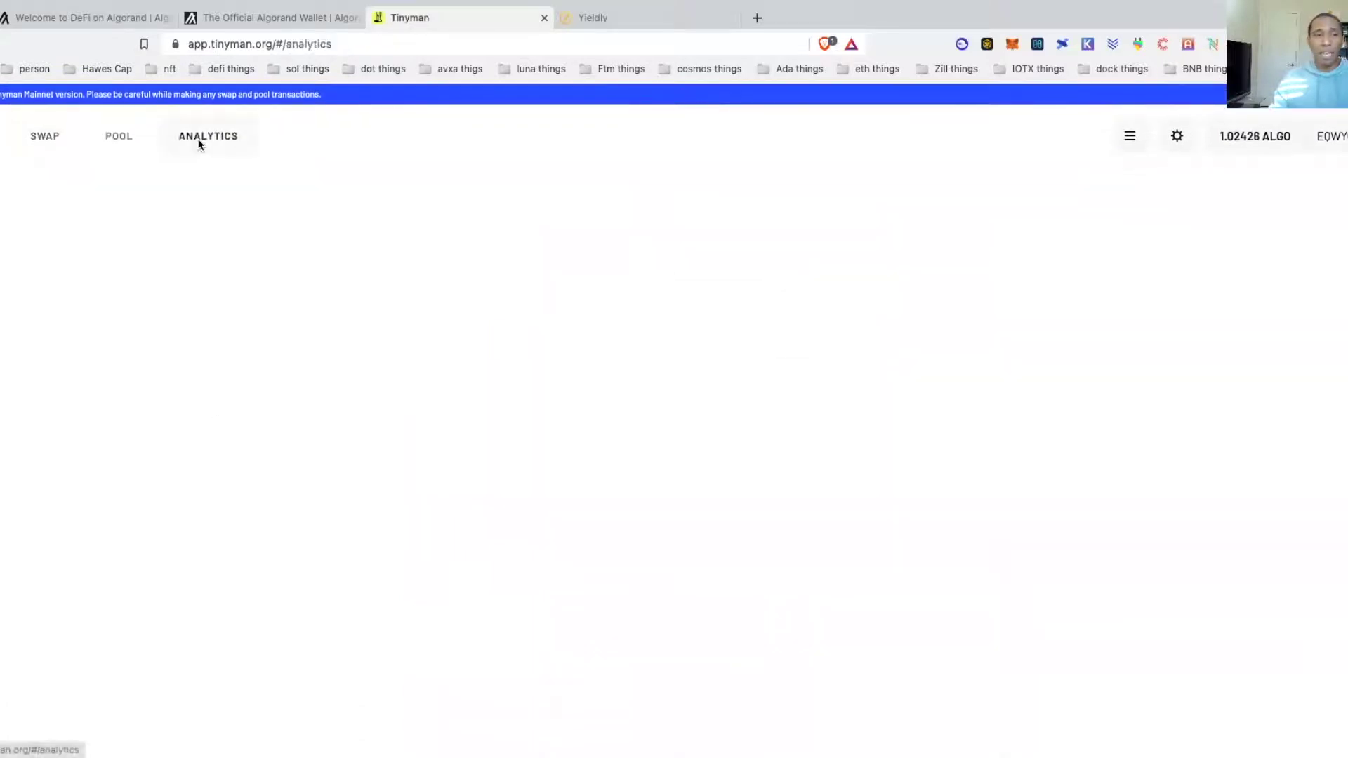
pyautogui.scroll(-9, 344, 322)
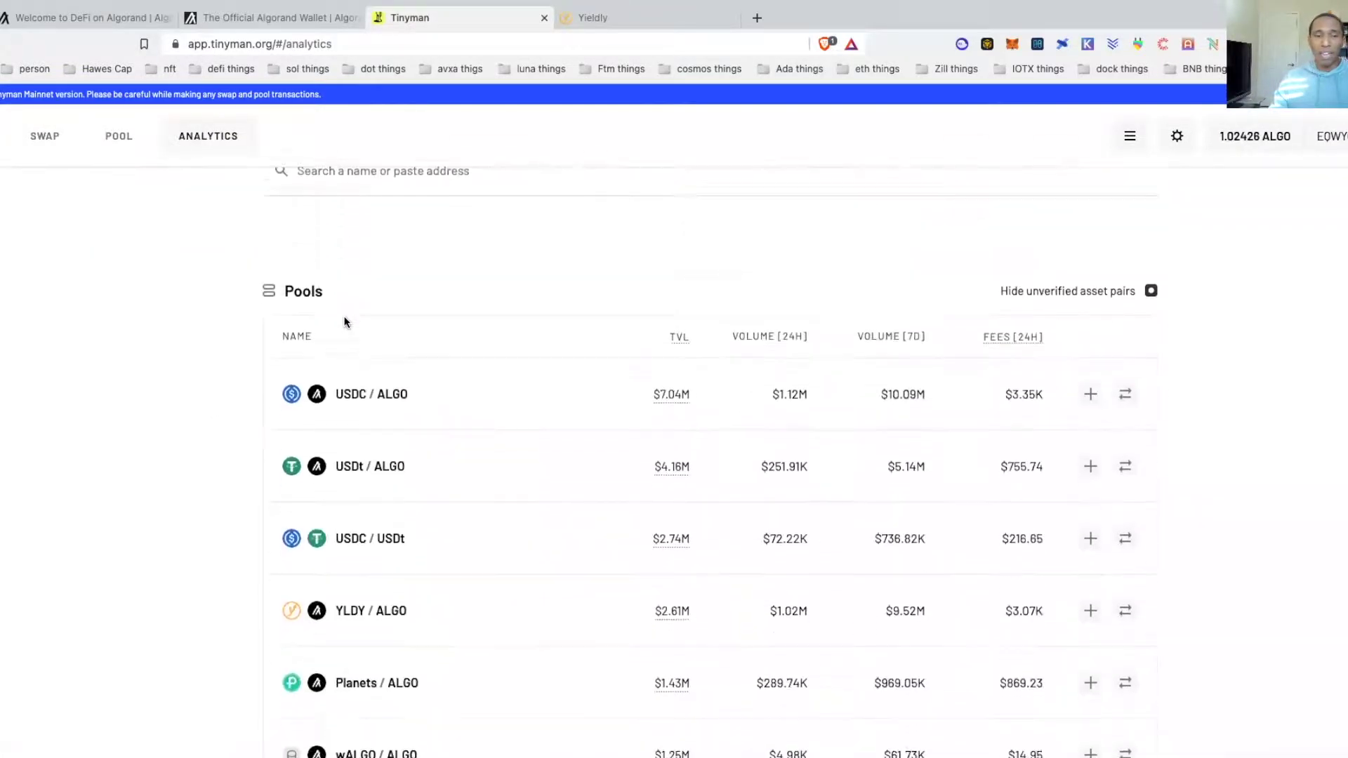
pyautogui.scroll(-8, 344, 322)
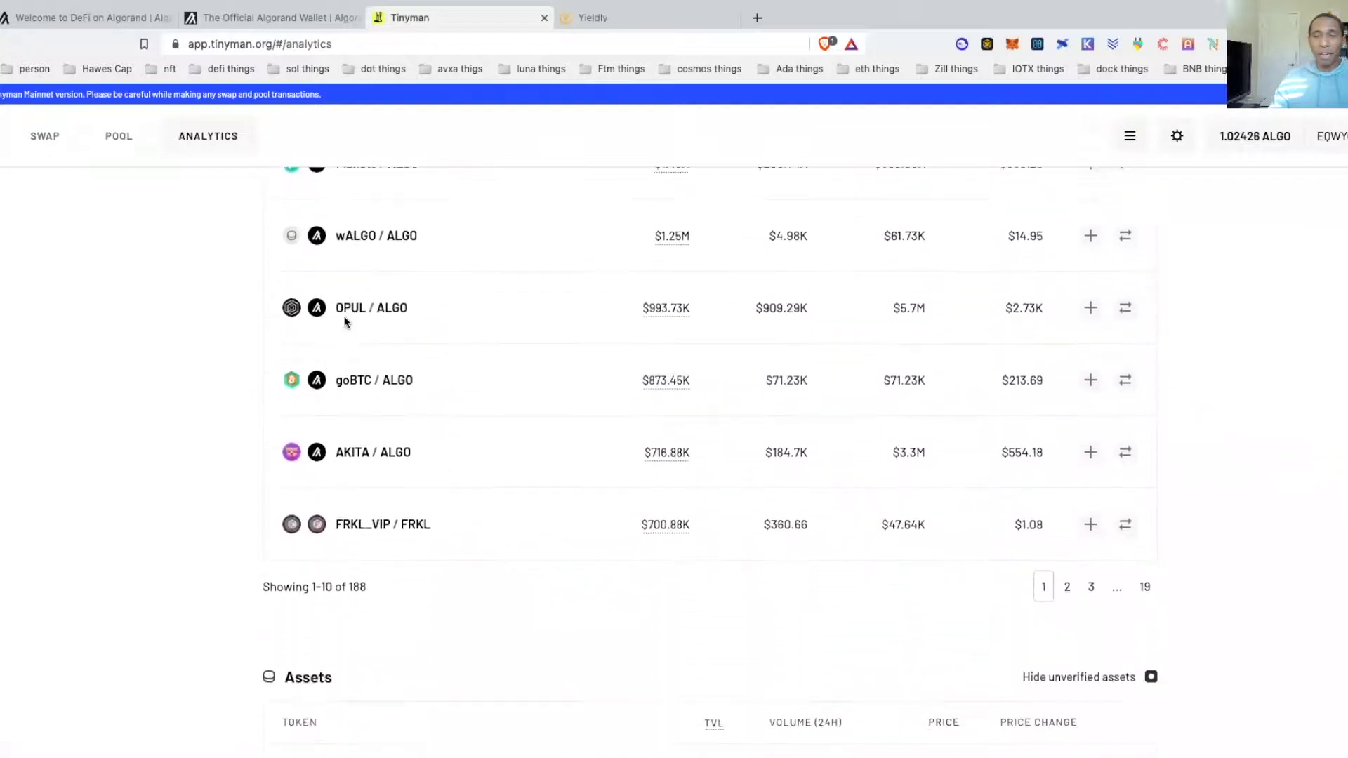
pyautogui.scroll(-7, 345, 322)
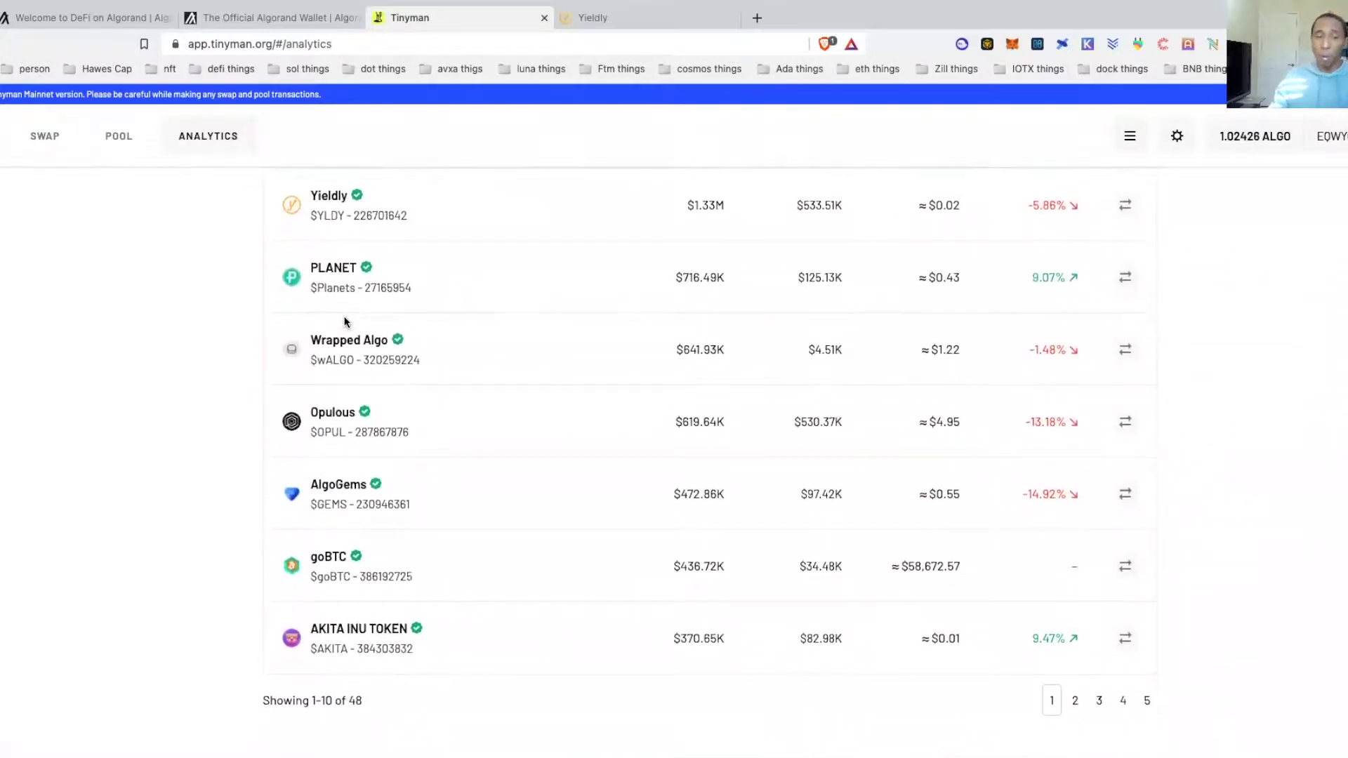
pyautogui.scroll(10, 344, 321)
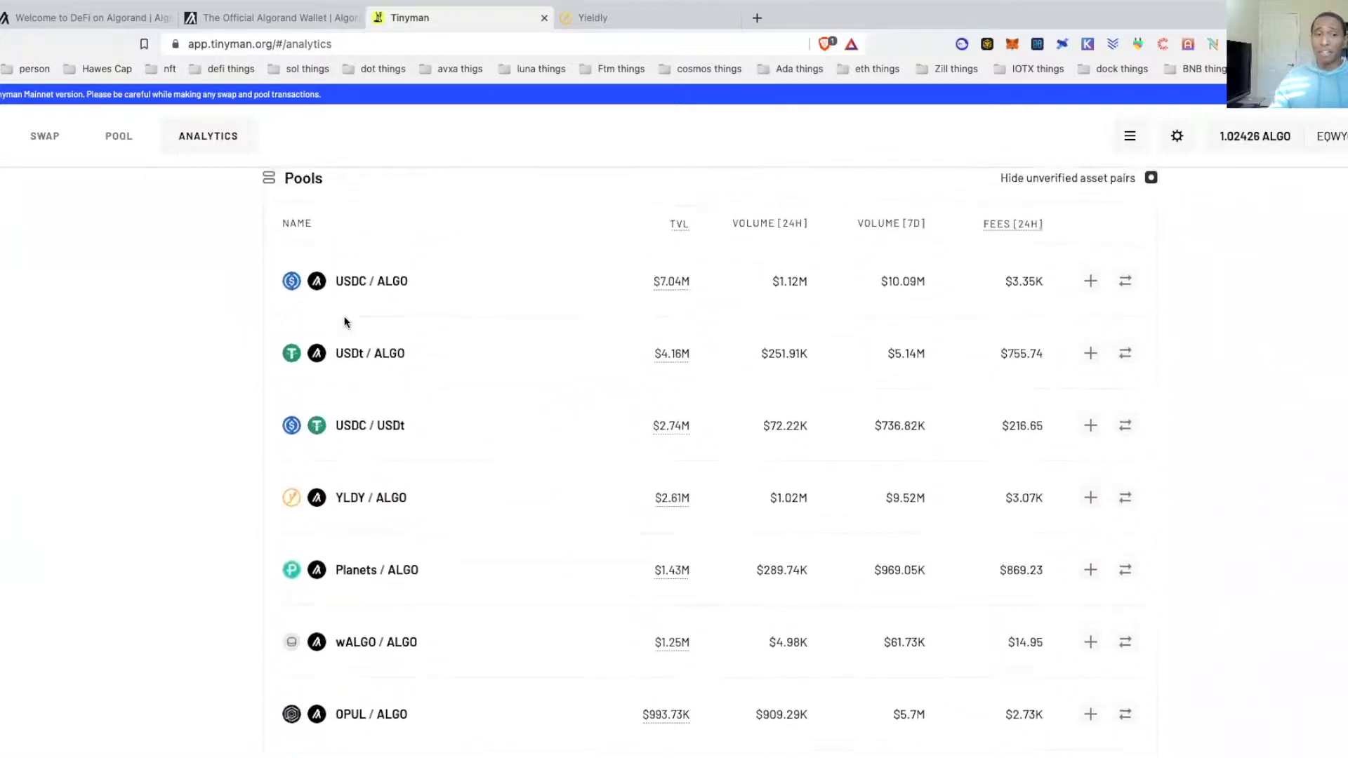
pyautogui.scroll(6, 344, 321)
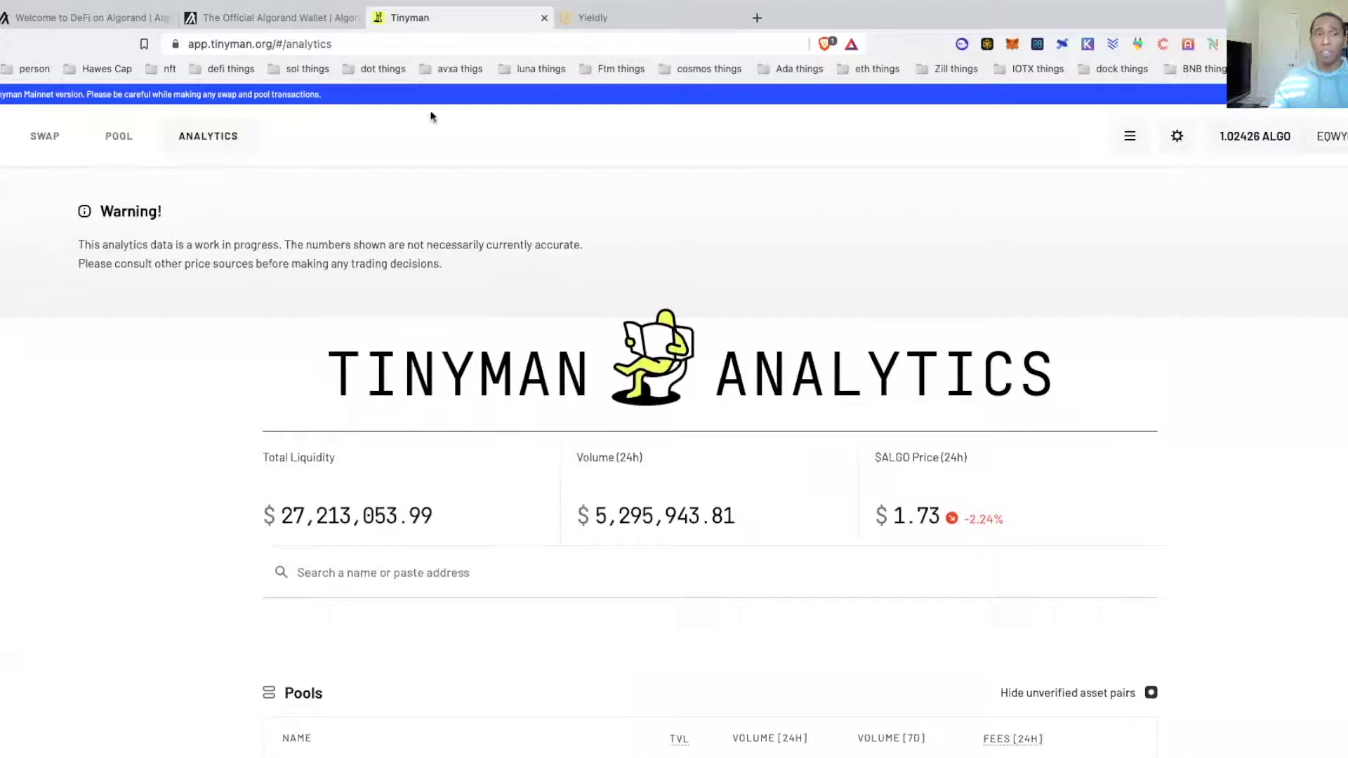
pyautogui.click(121, 136)
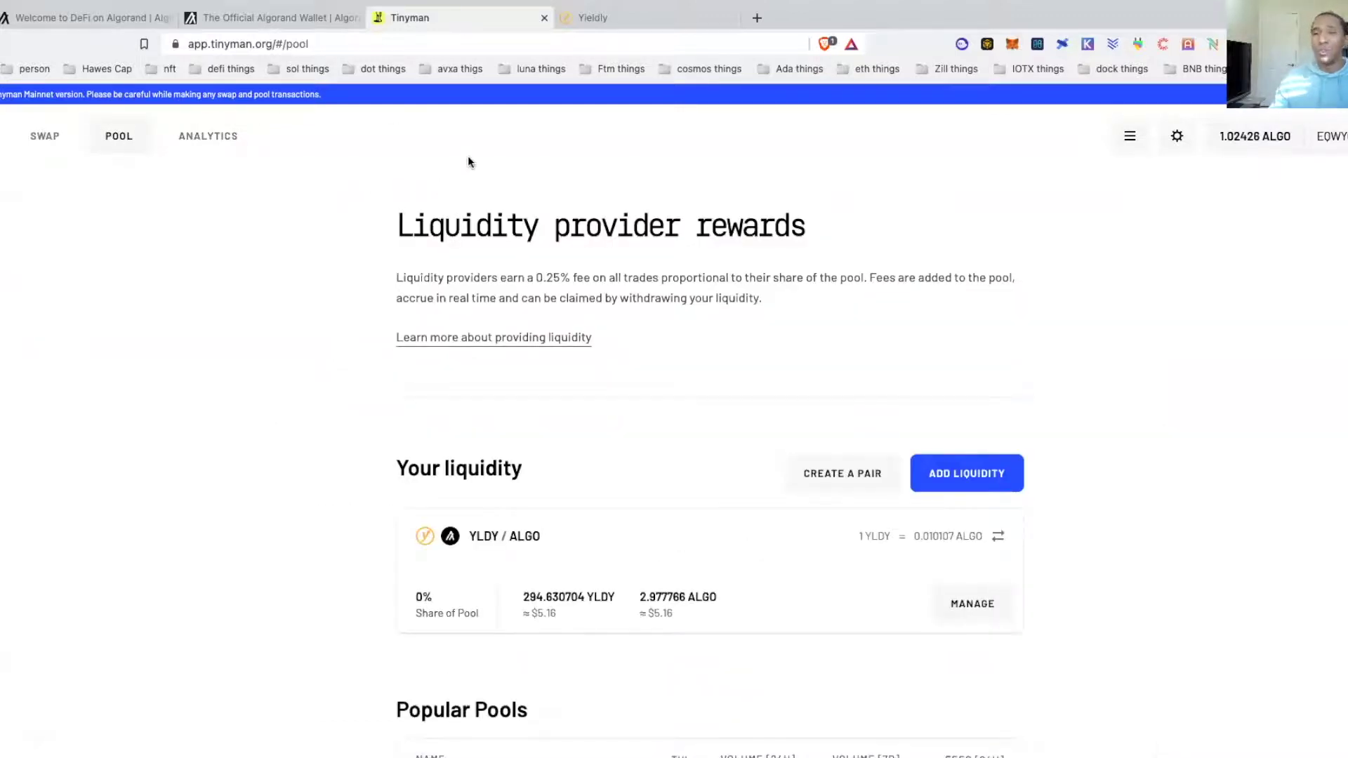
# - From Yieldly's Overview, open the YLDY-to-YLDY/ALGO staking pool at 40.2% APY, briefly rechecking Tinyman
pyautogui.click(608, 18)
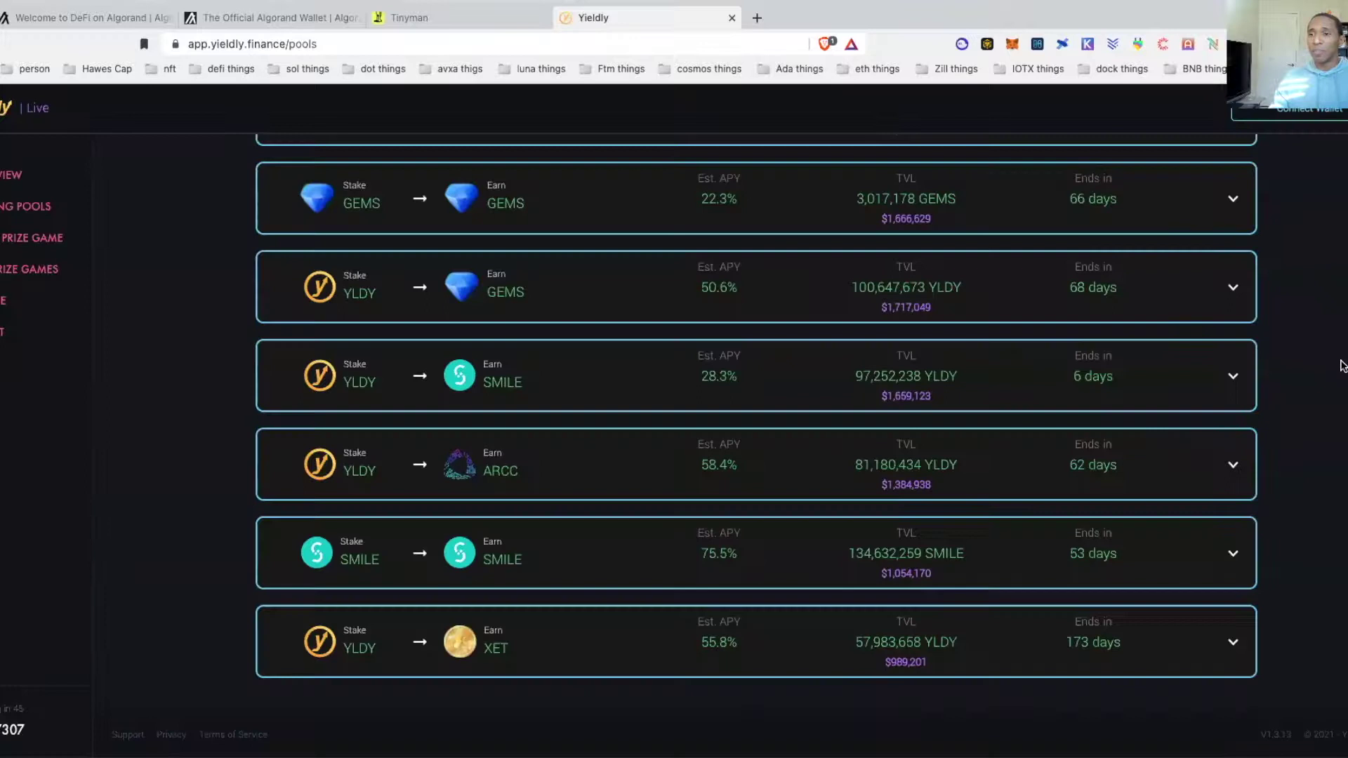
pyautogui.scroll(5, 505, 330)
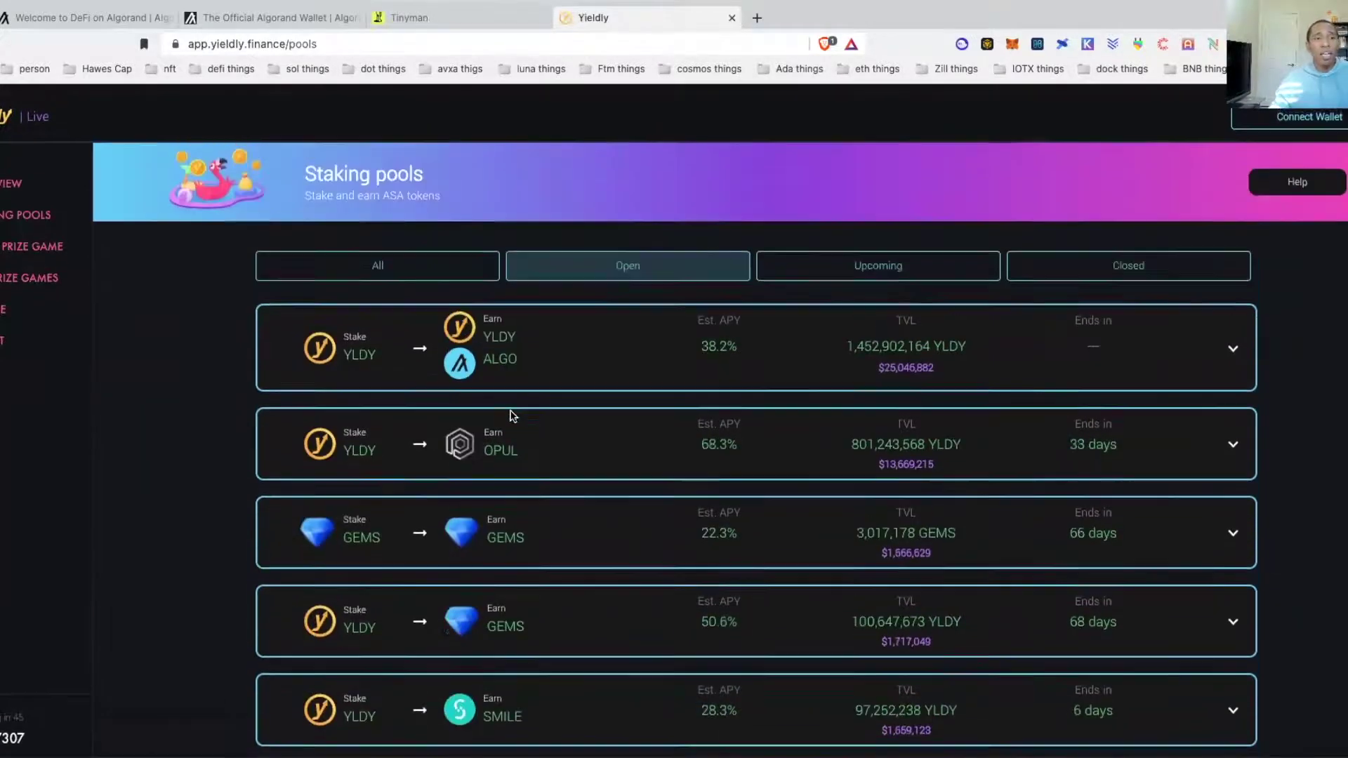
pyautogui.click(14, 174)
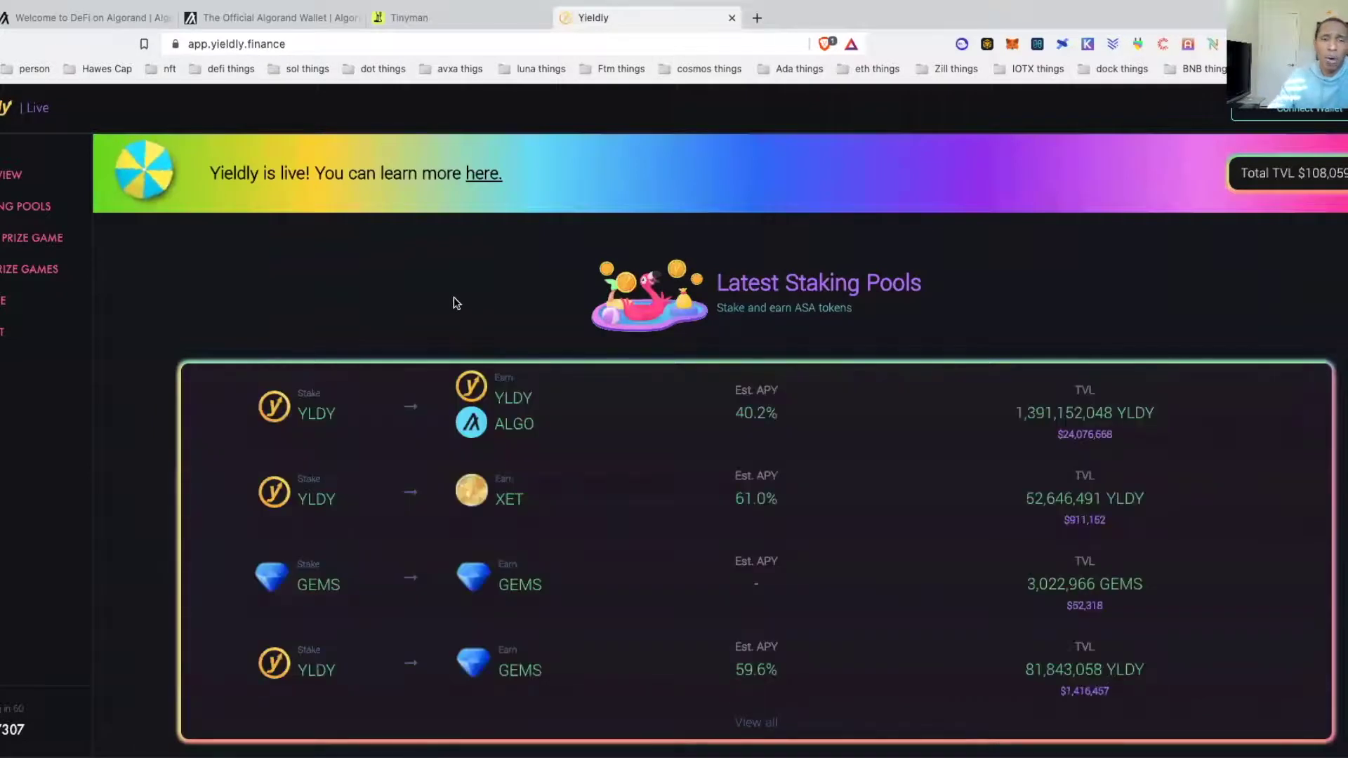
pyautogui.scroll(-1, 455, 304)
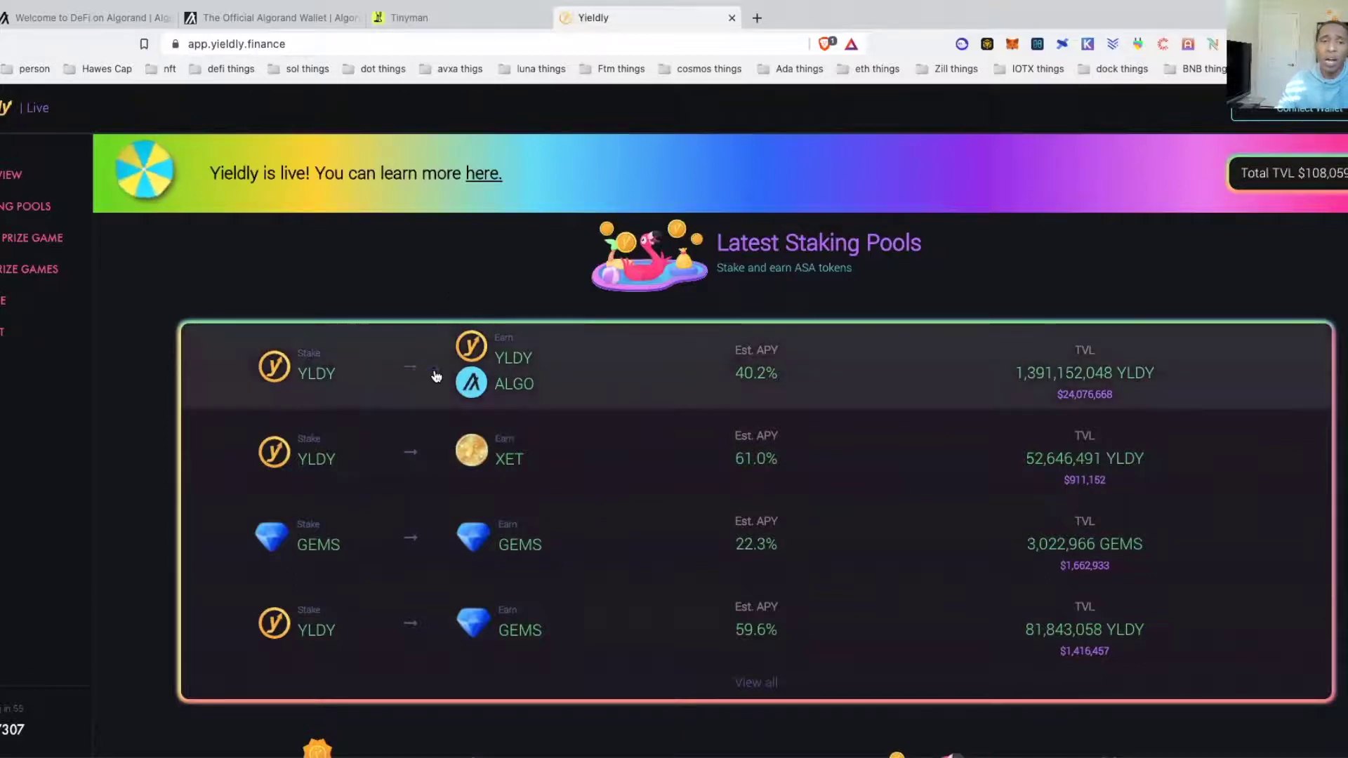
pyautogui.click(429, 375)
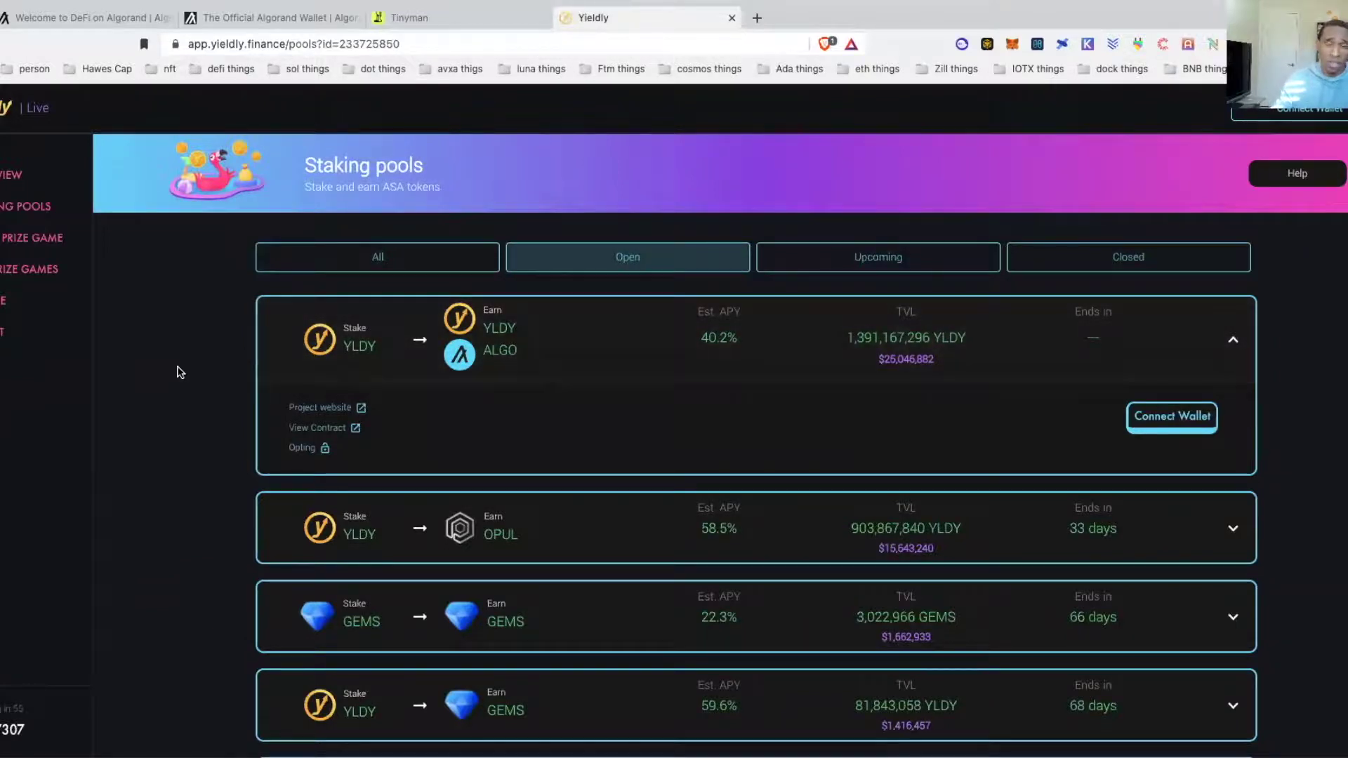
pyautogui.click(465, 21)
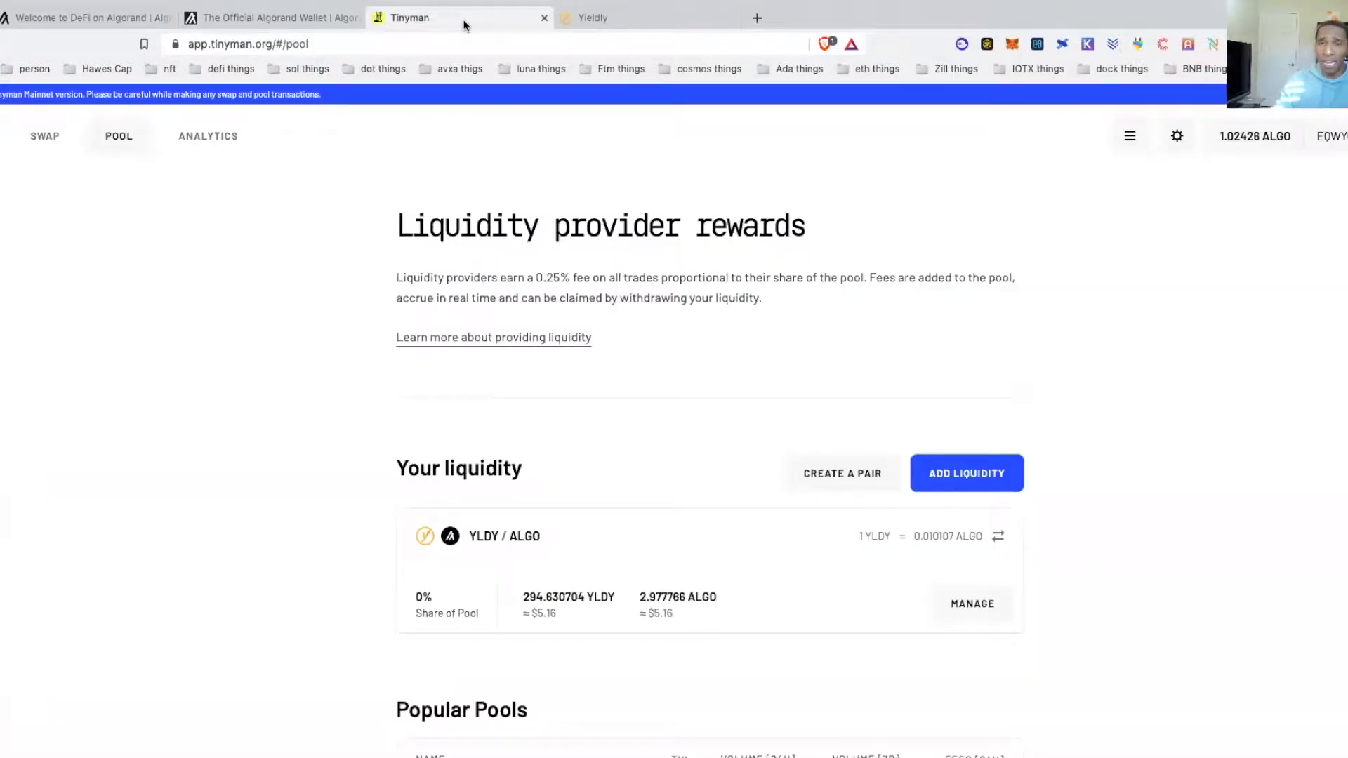
pyautogui.click(637, 16)
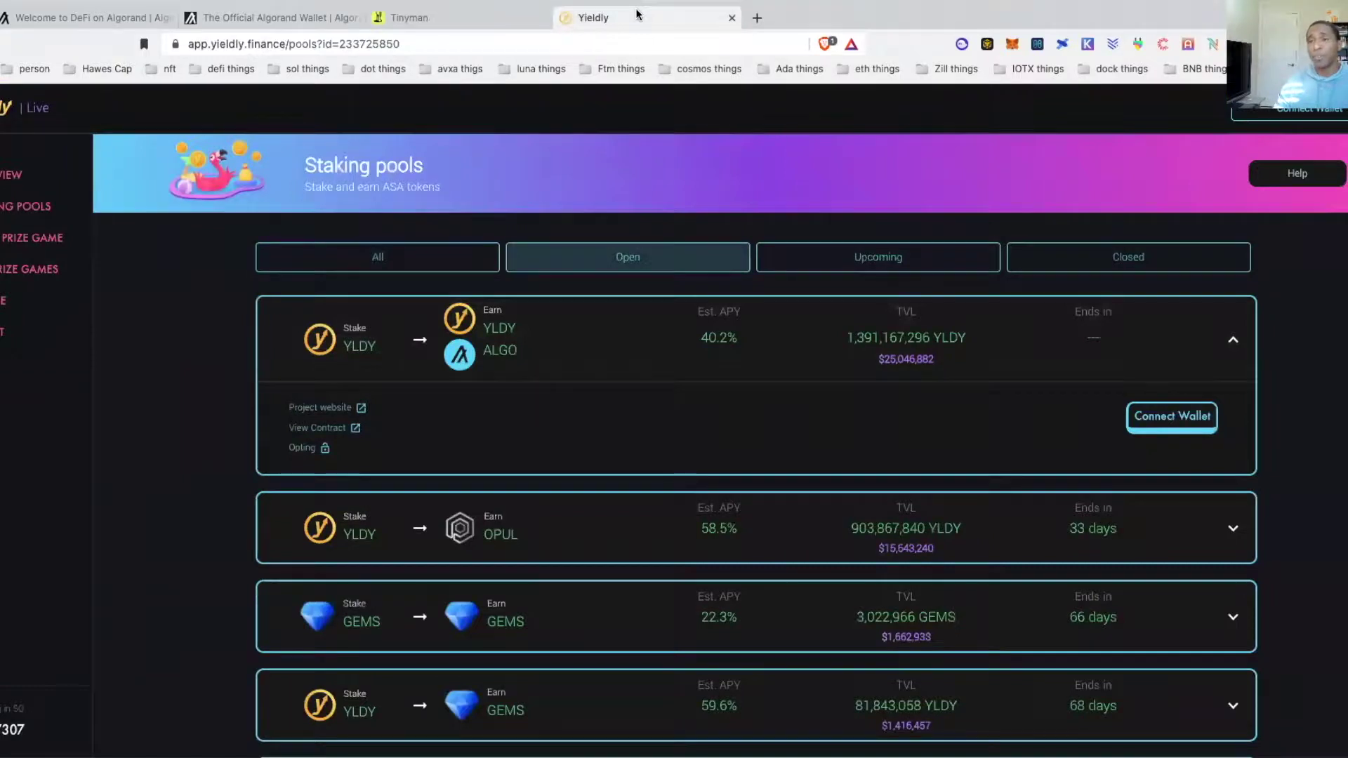
pyautogui.click(1292, 113)
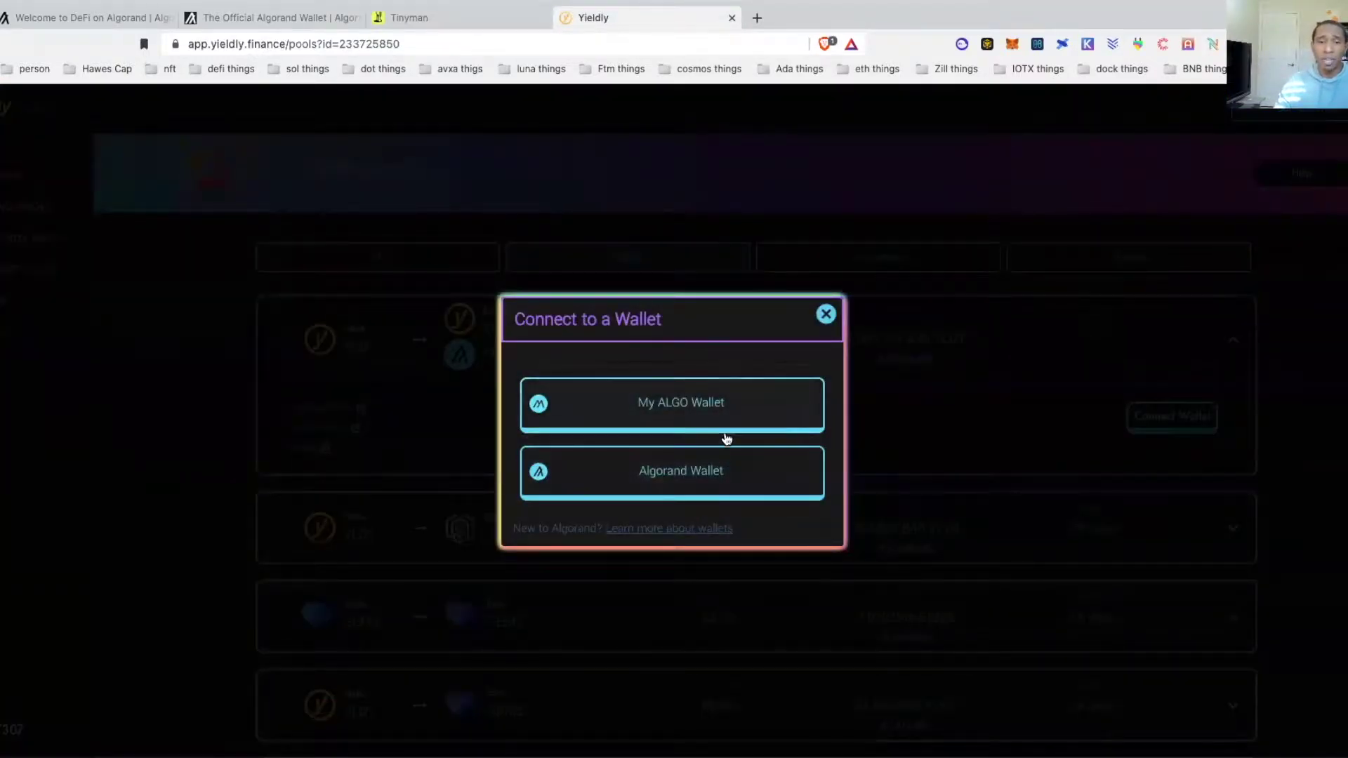
pyautogui.click(751, 407)
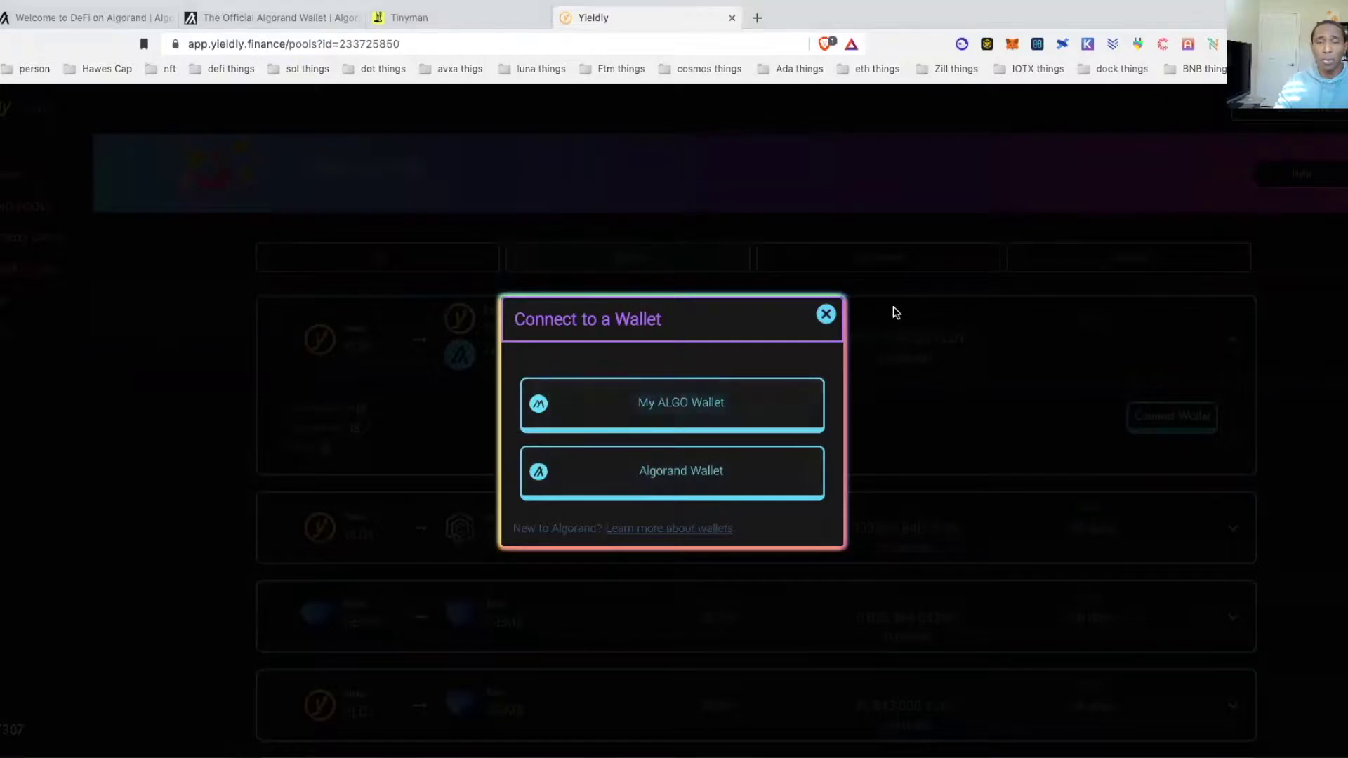
pyautogui.click(744, 486)
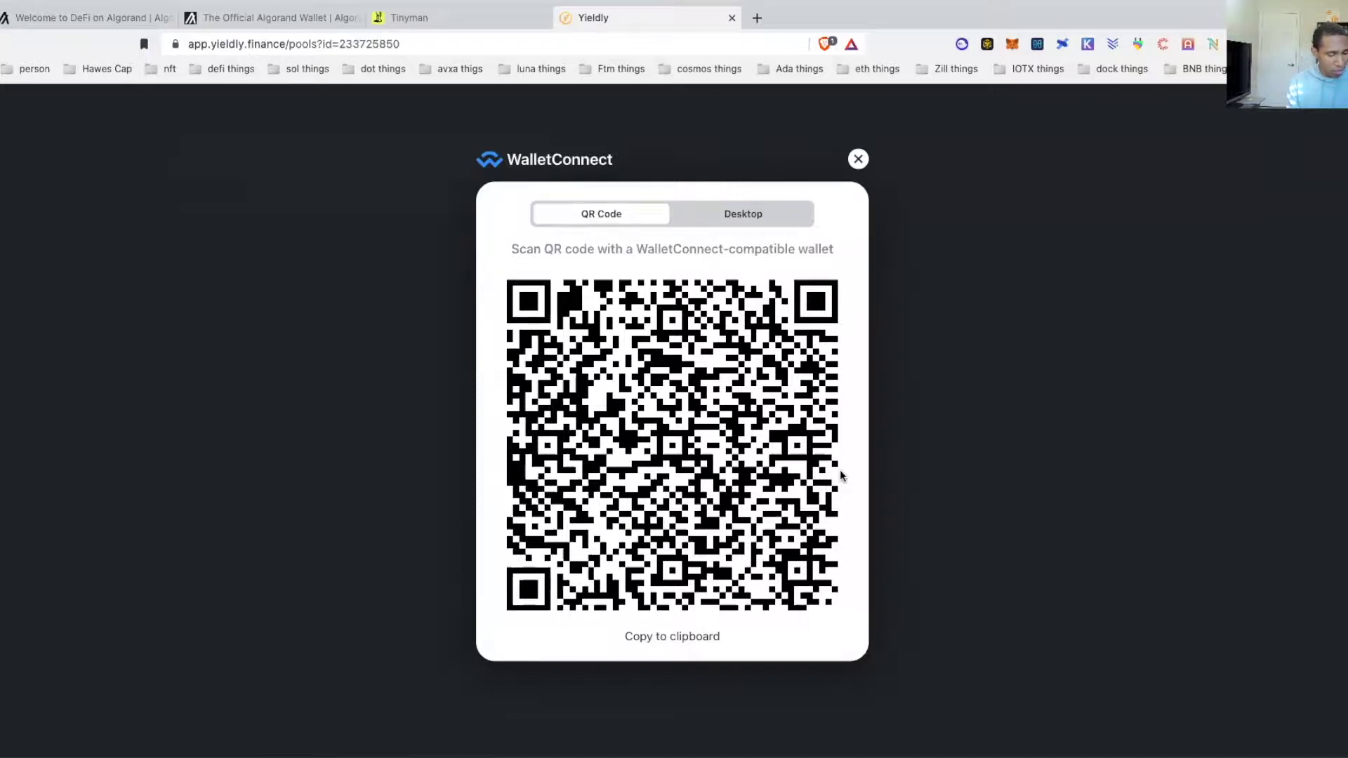
pyautogui.click(858, 159)
# - Dismiss the wallet prompt, scroll through the staking pools, and switch the filter to All
pyautogui.click(826, 313)
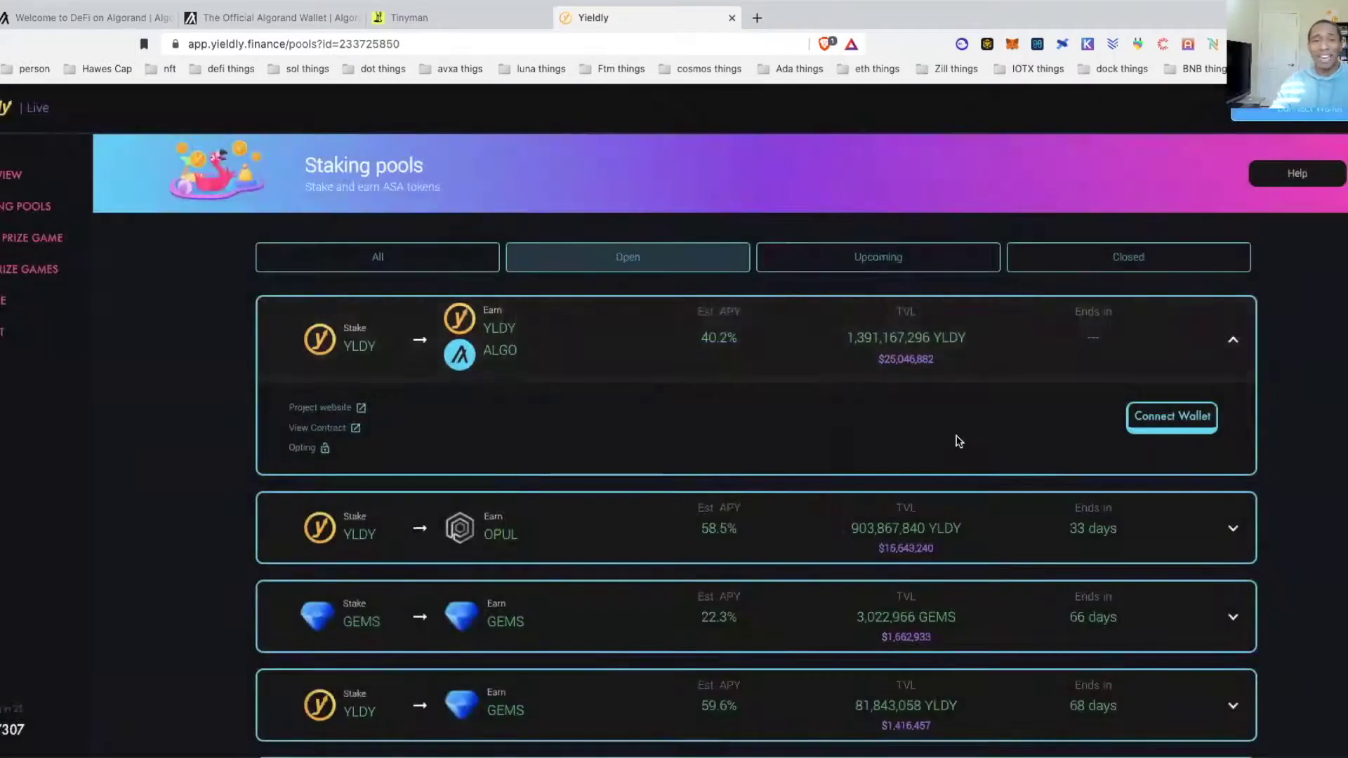
pyautogui.scroll(-5, 538, 497)
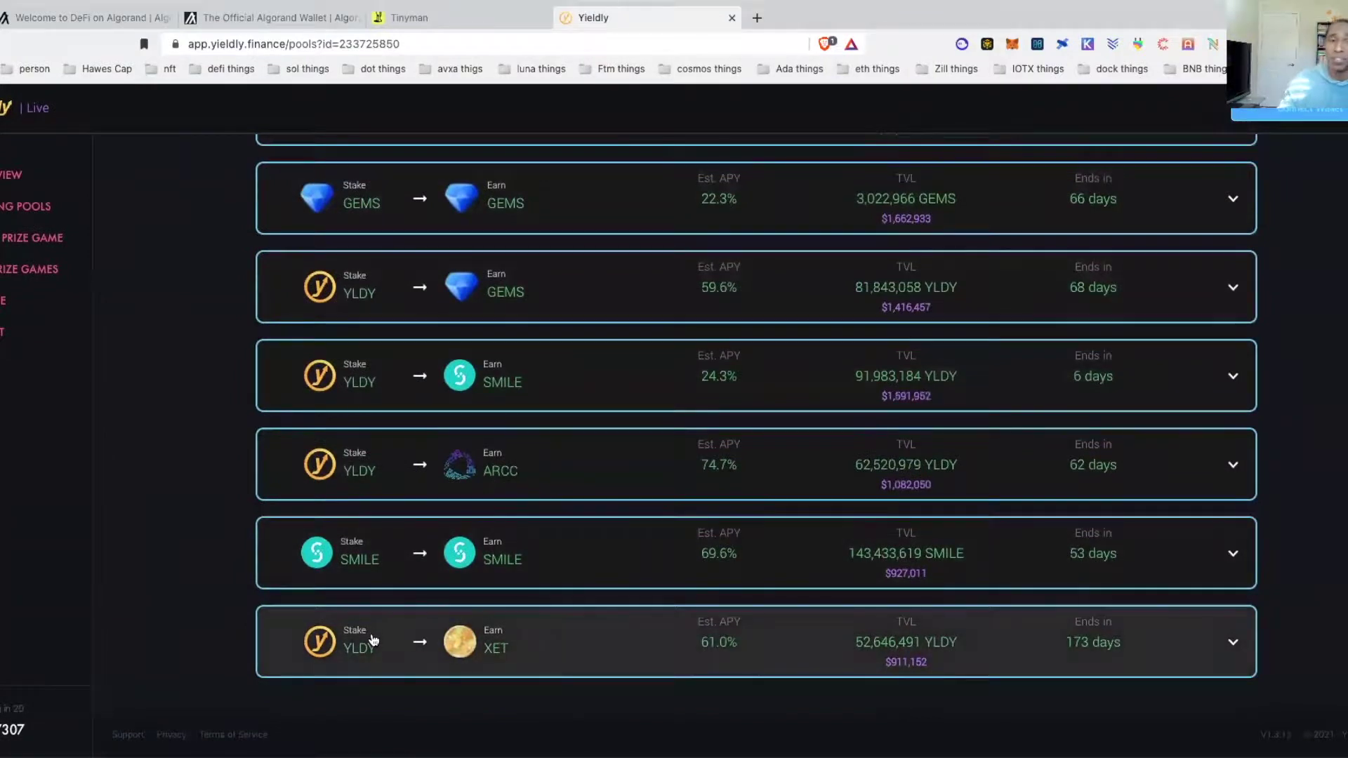
pyautogui.scroll(4, 374, 640)
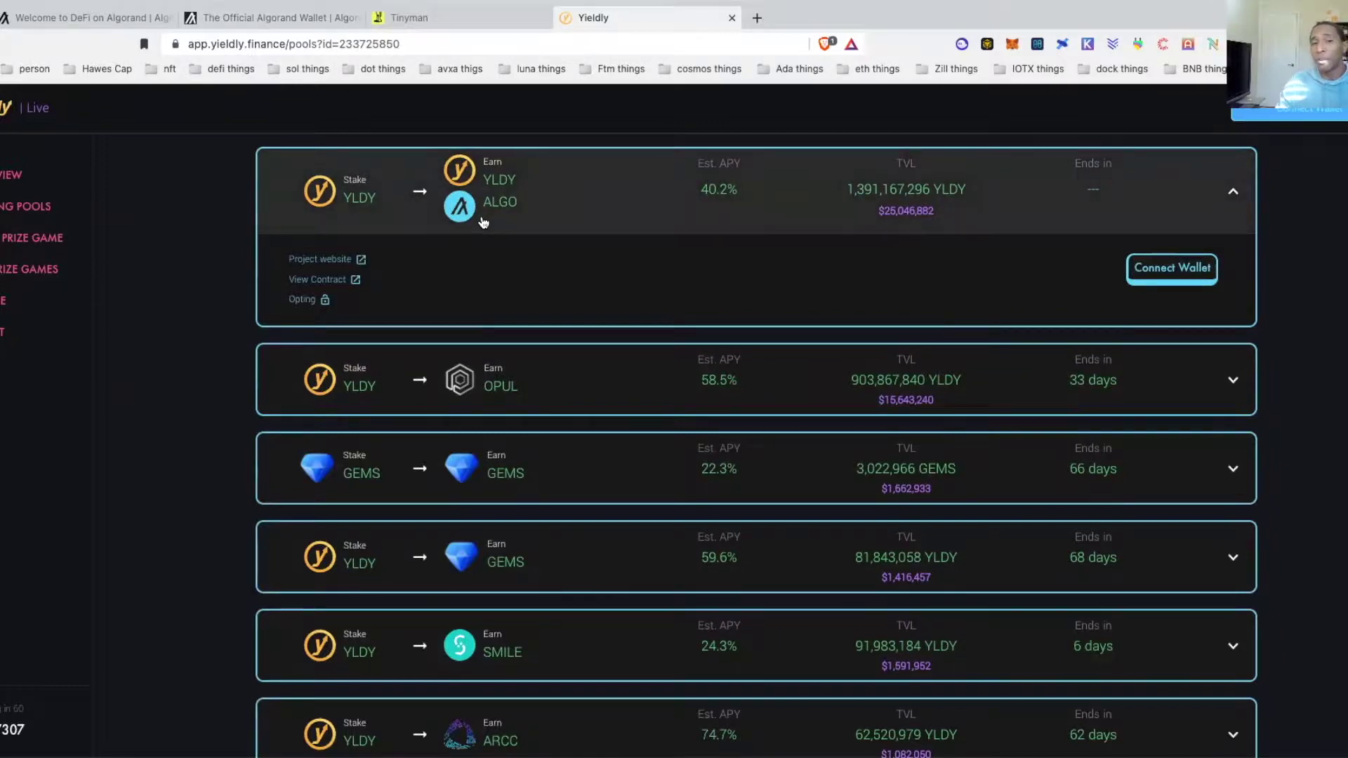
pyautogui.scroll(-3, 502, 156)
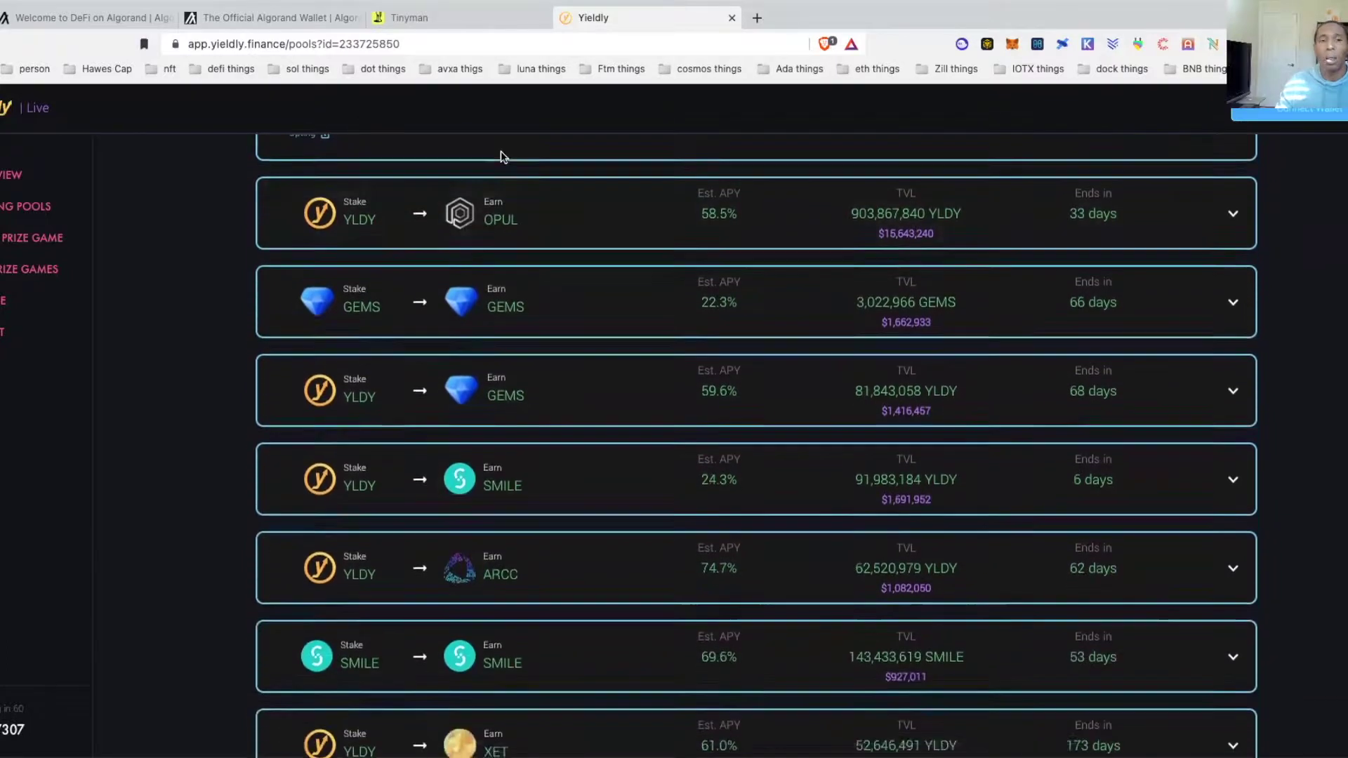
pyautogui.scroll(5, 502, 156)
pyautogui.scroll(-4, 377, 349)
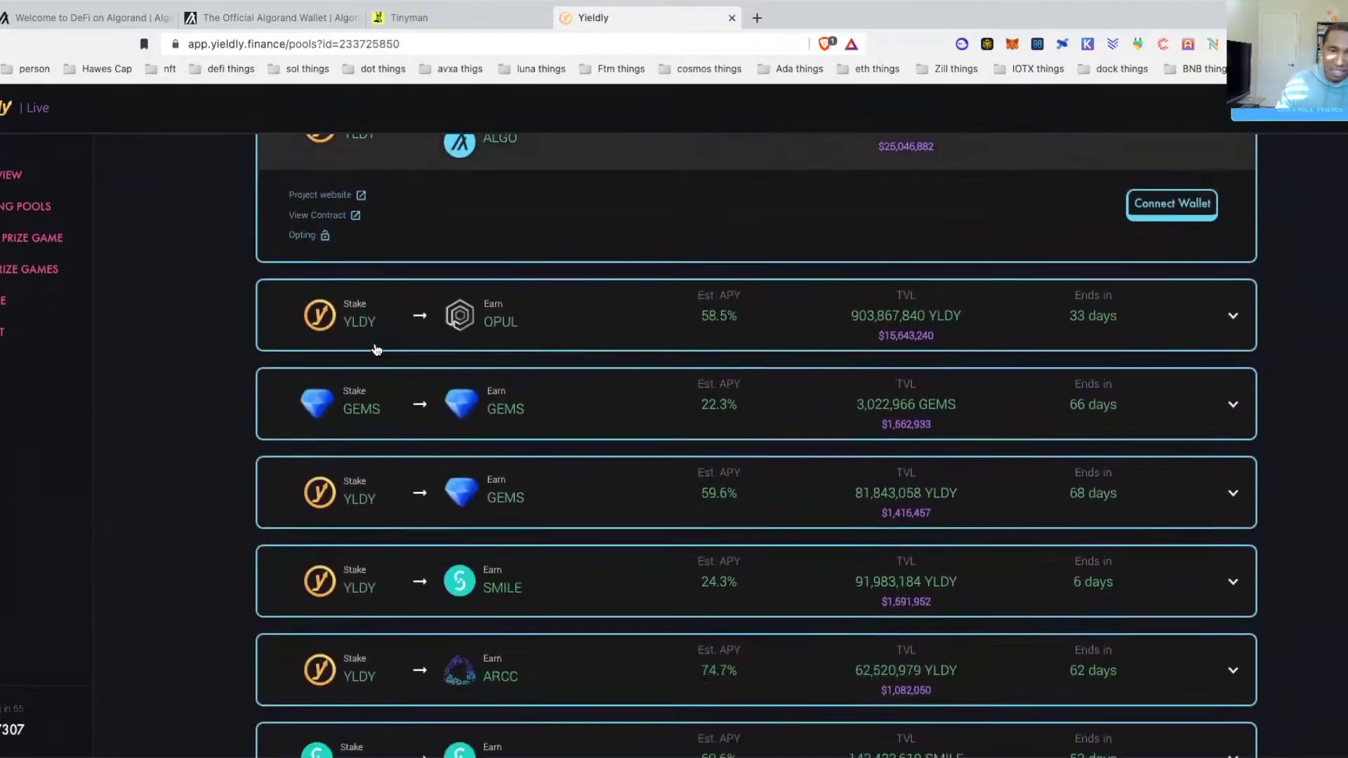
pyautogui.scroll(-3, 377, 349)
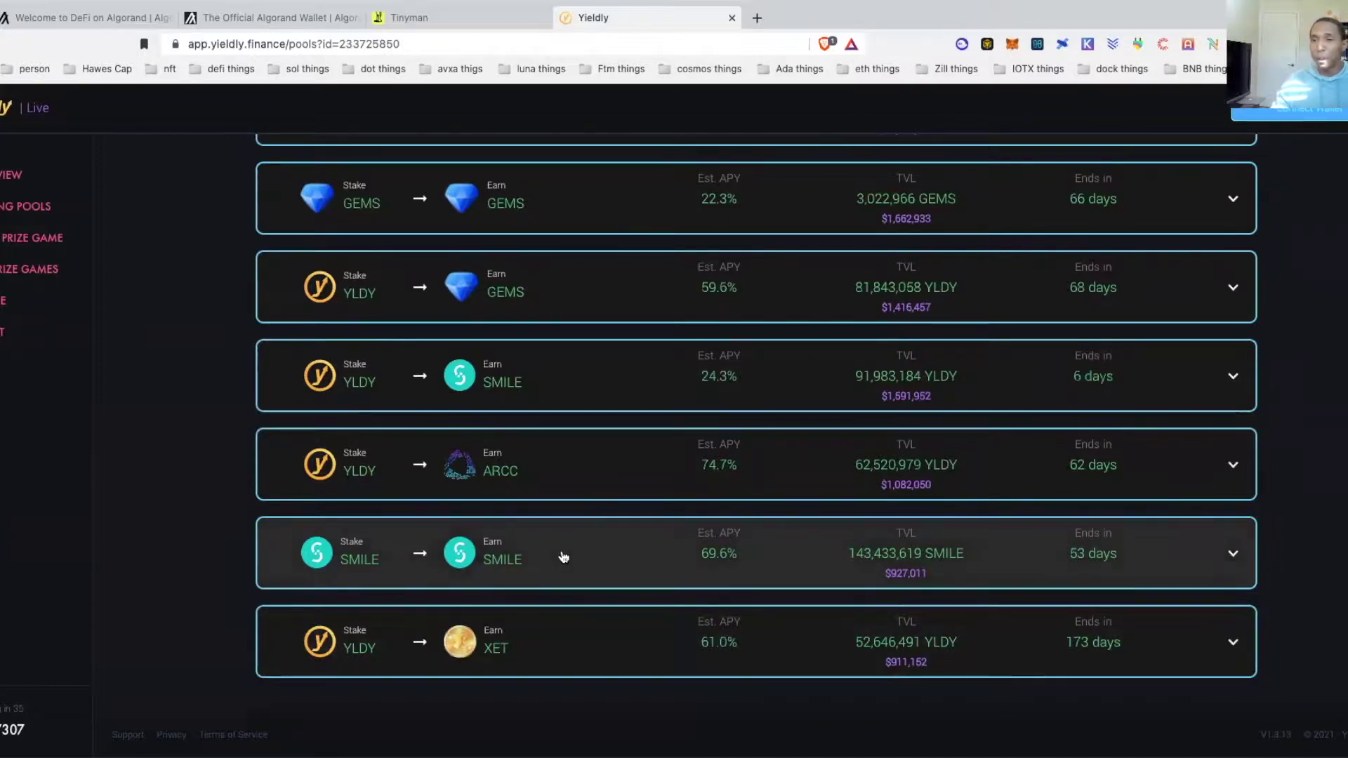
pyautogui.scroll(6, 563, 557)
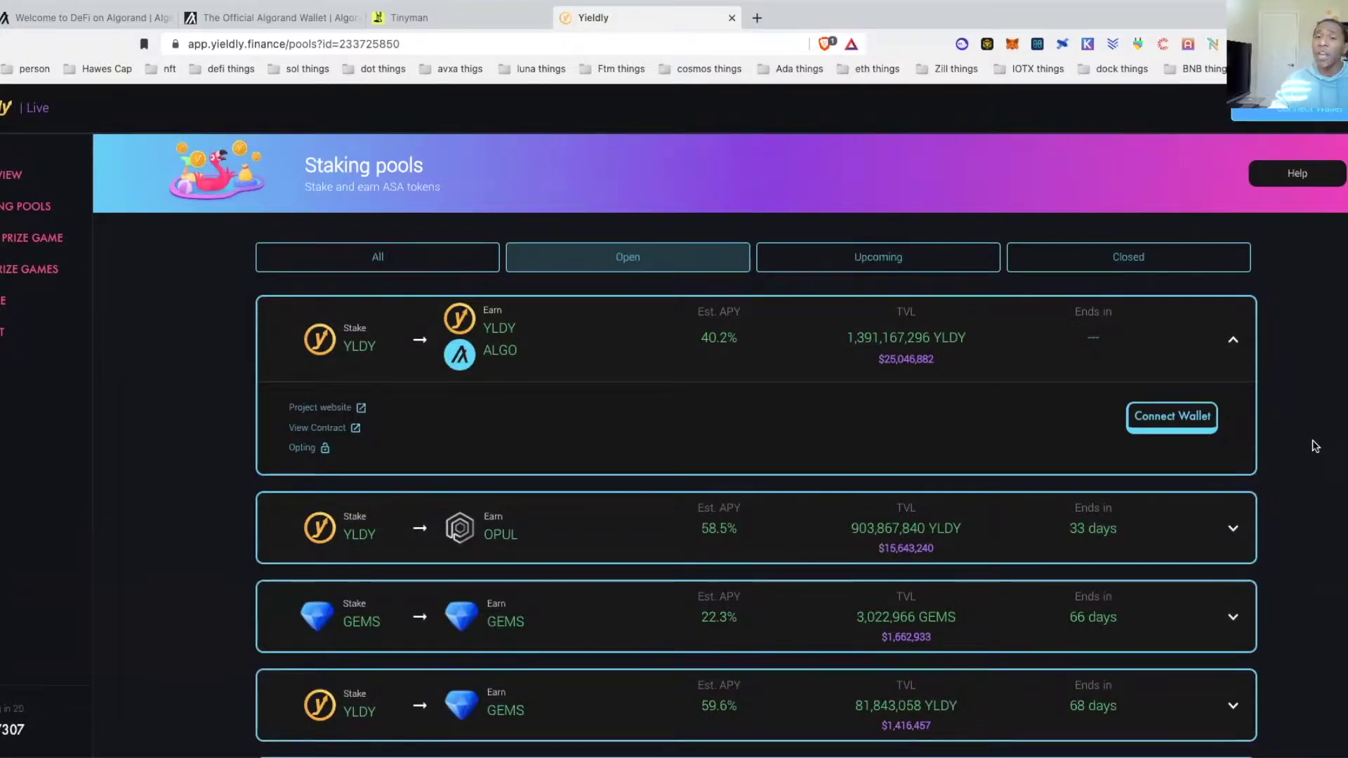
pyautogui.click(392, 264)
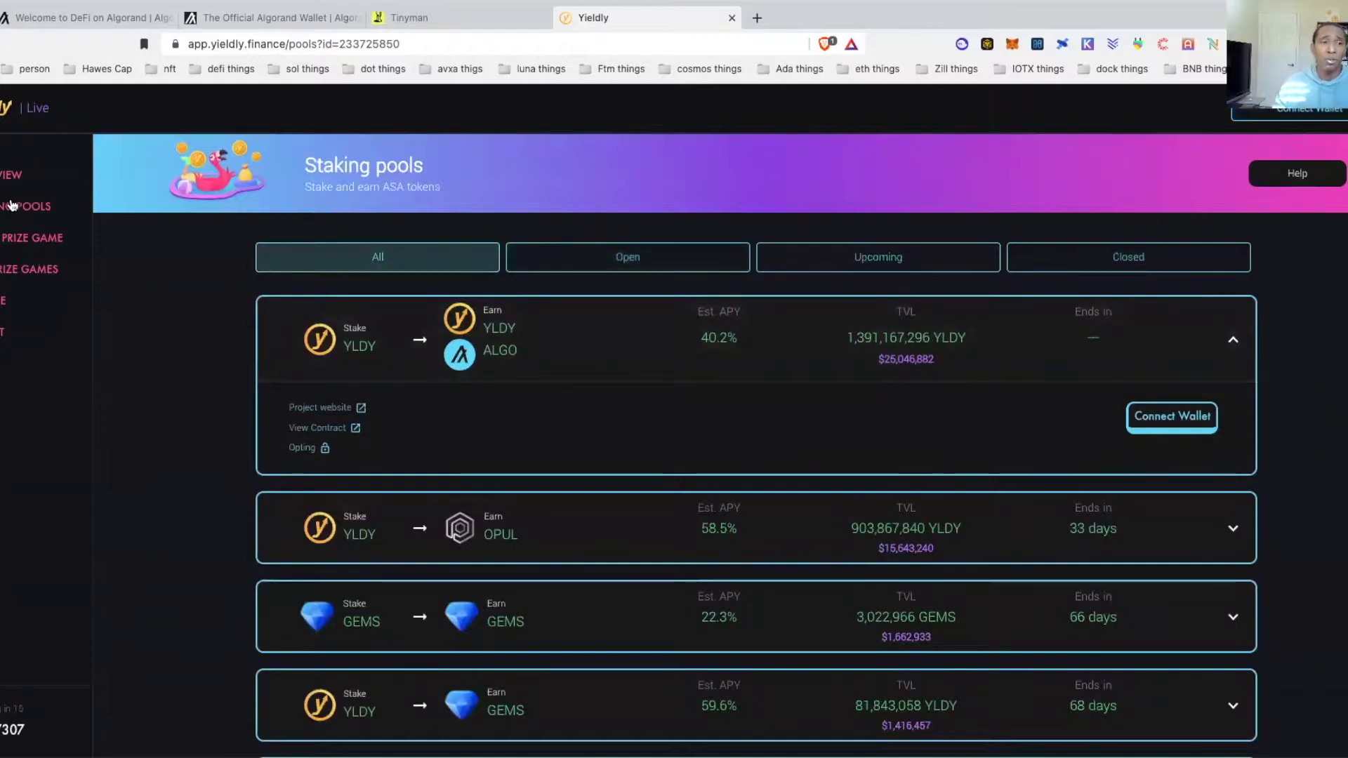
# - Move from the ALGO Prize Game to NFT Prize Games and browse draws like Algo Catz and Algo Doggos
pyautogui.click(31, 239)
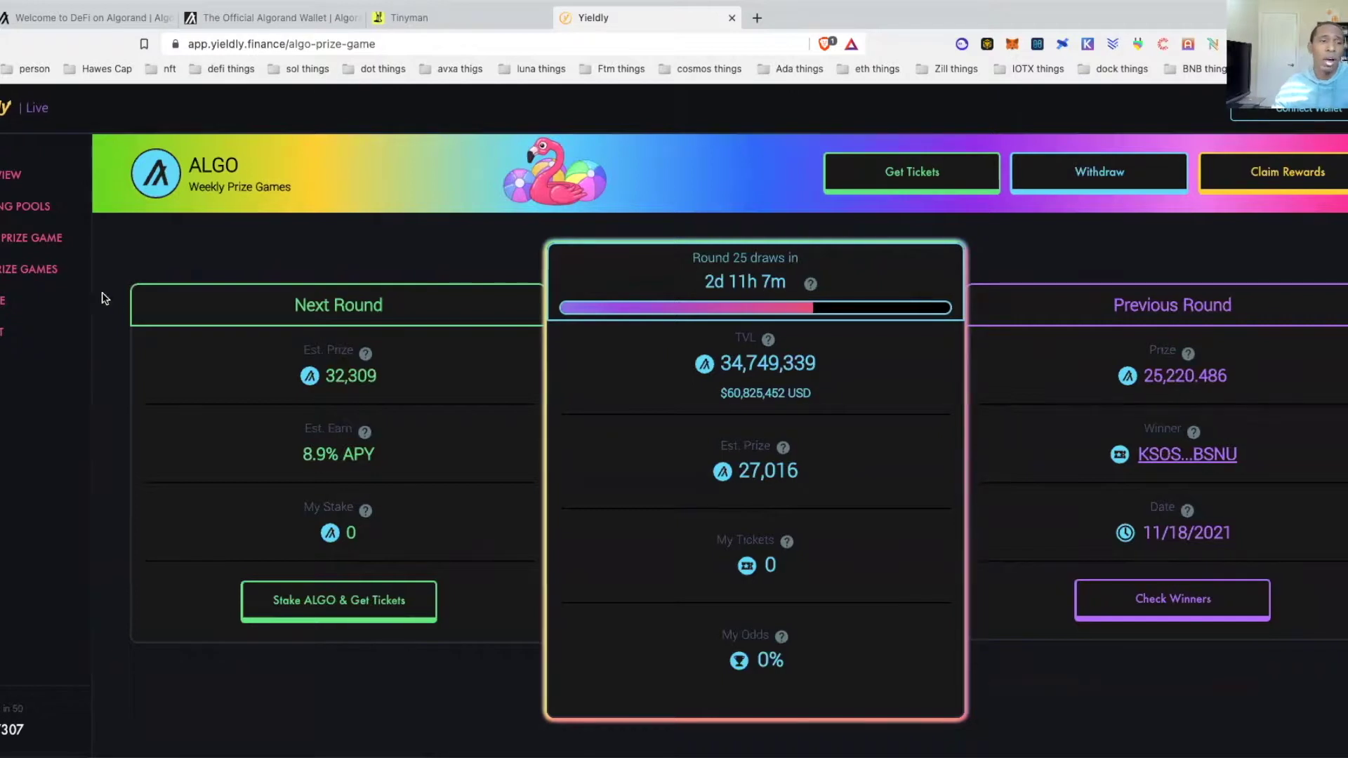
pyautogui.click(3, 276)
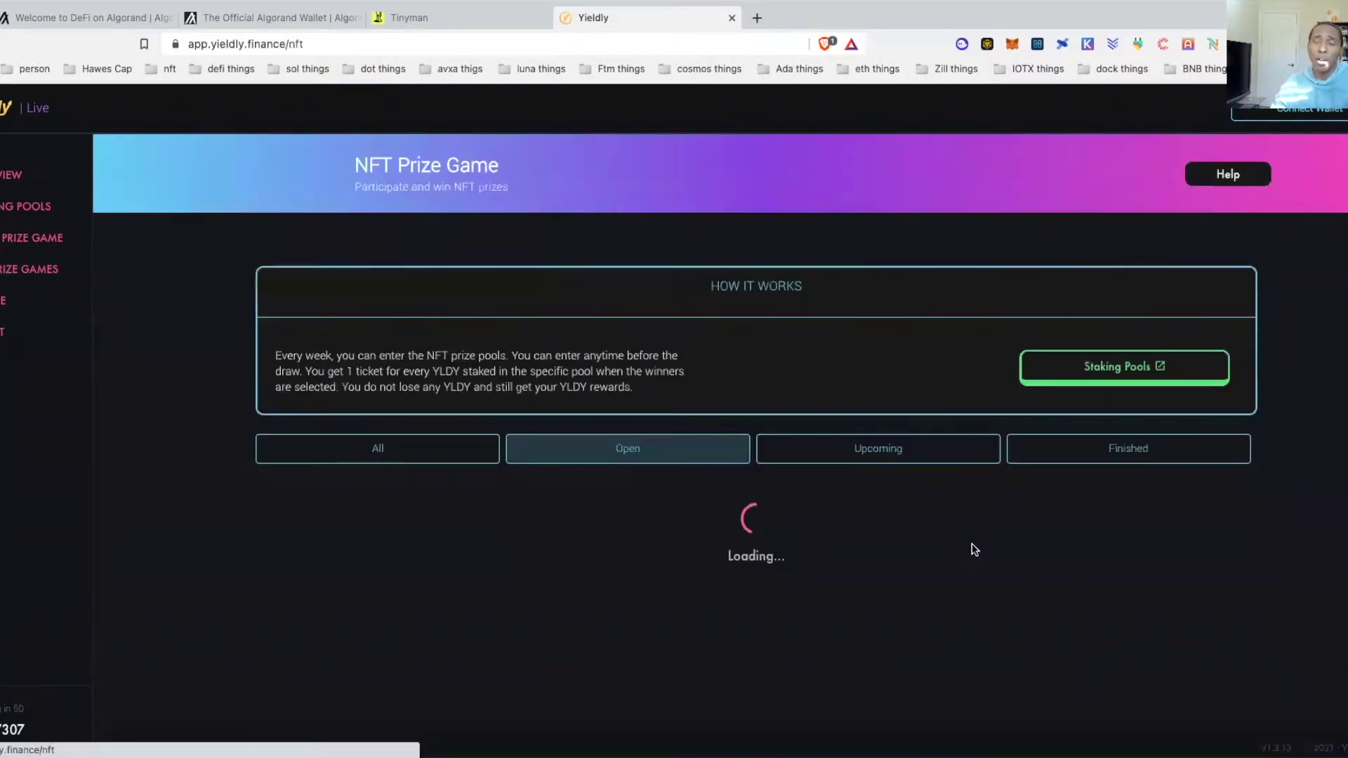
pyautogui.scroll(-3, 972, 548)
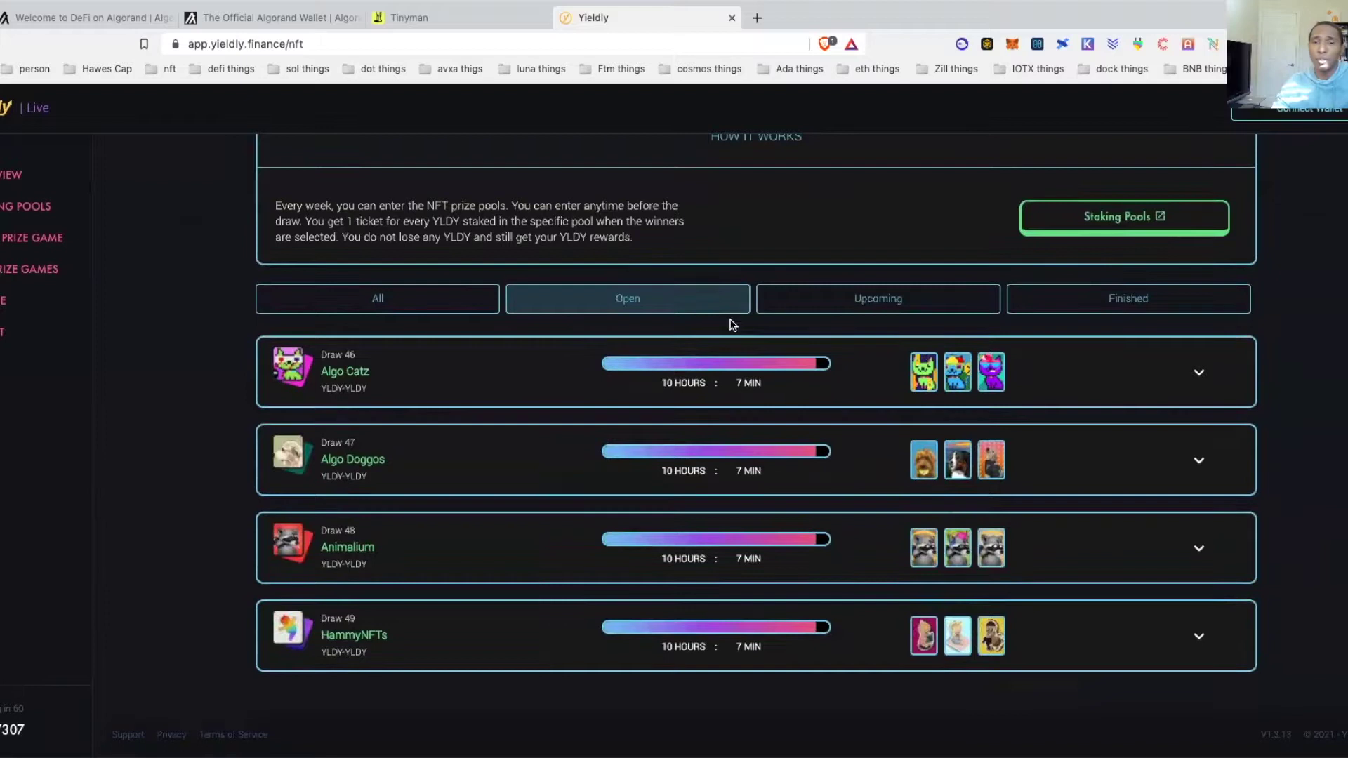
pyautogui.scroll(1, 1340, 597)
pyautogui.scroll(1, 1340, 597)
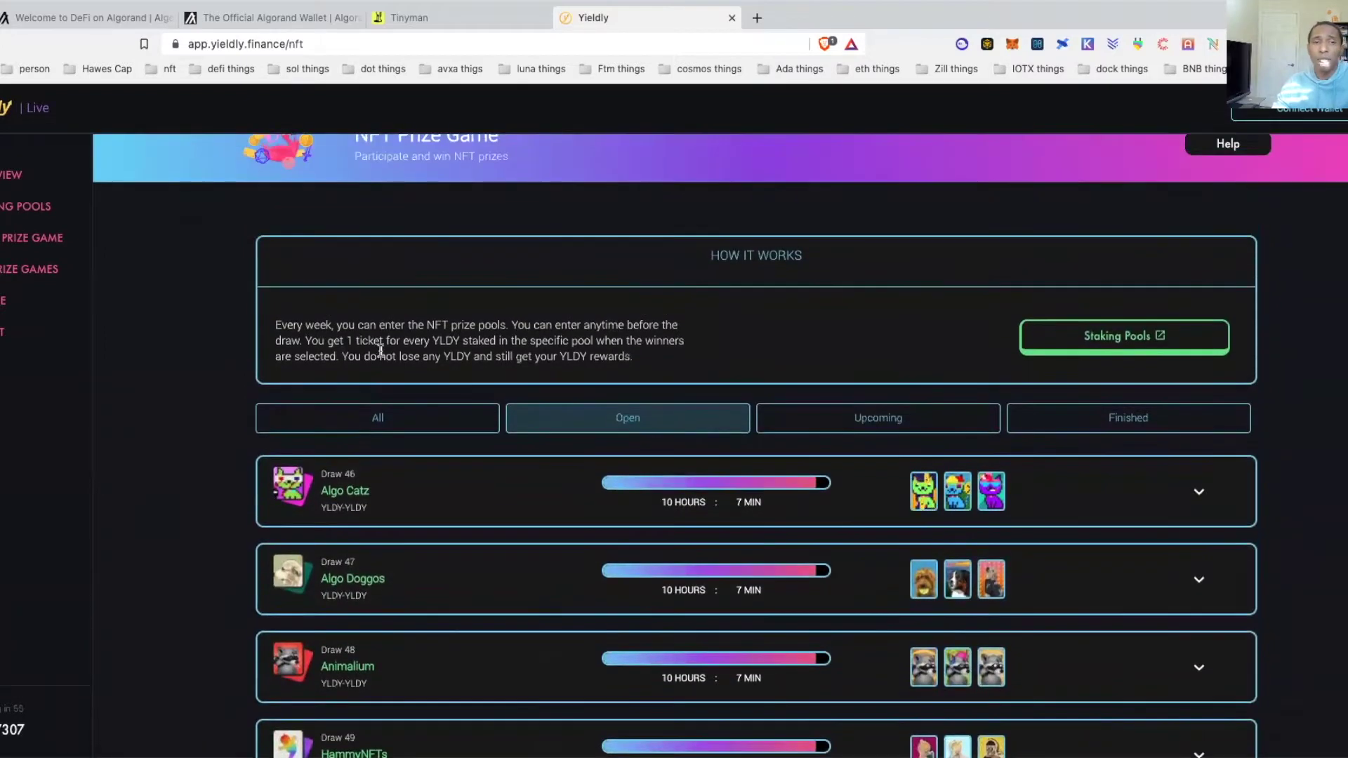
pyautogui.moveTo(280, 325); pyautogui.dragTo(784, 370)
pyautogui.click(744, 359)
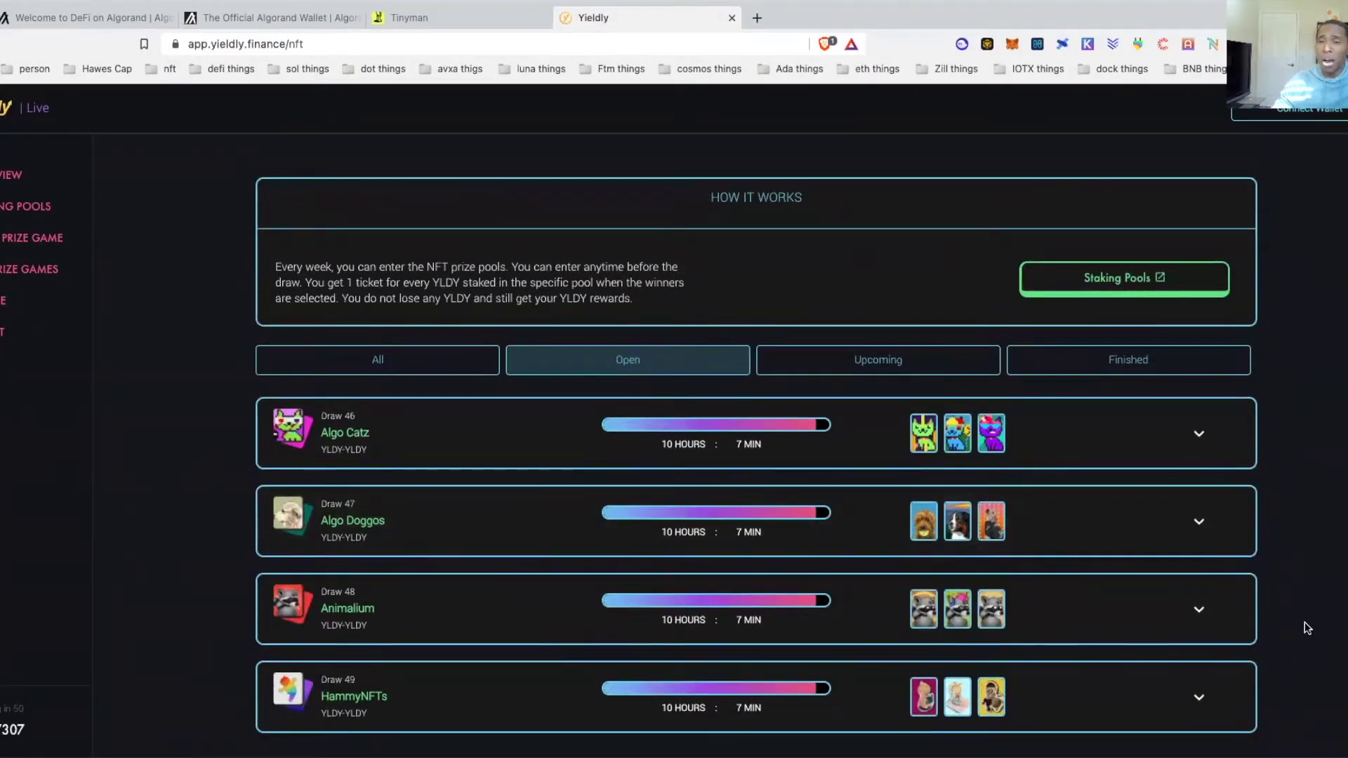
pyautogui.scroll(2, 1332, 521)
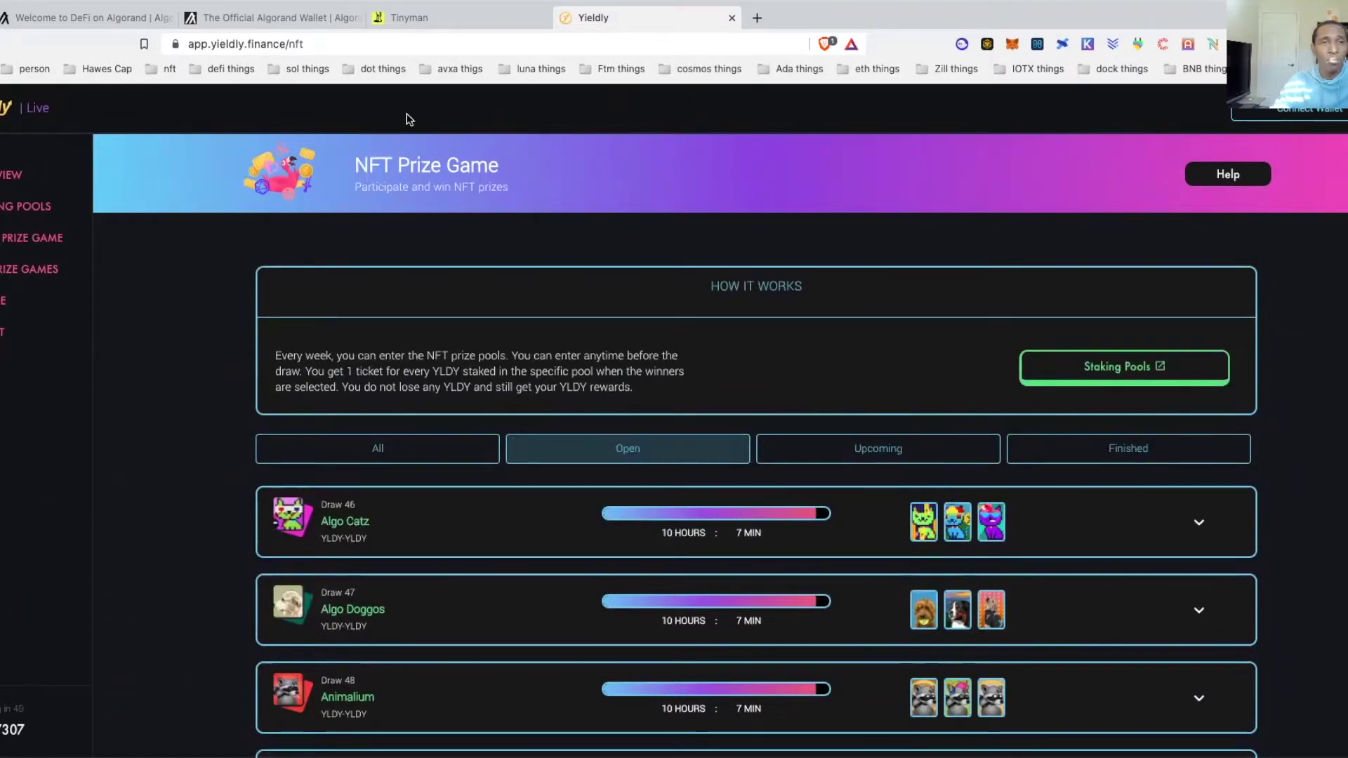
# - Switch from the Yieldly tab back to the official Algorand Wallet homepage at algorandwallet.com
pyautogui.click(271, 21)
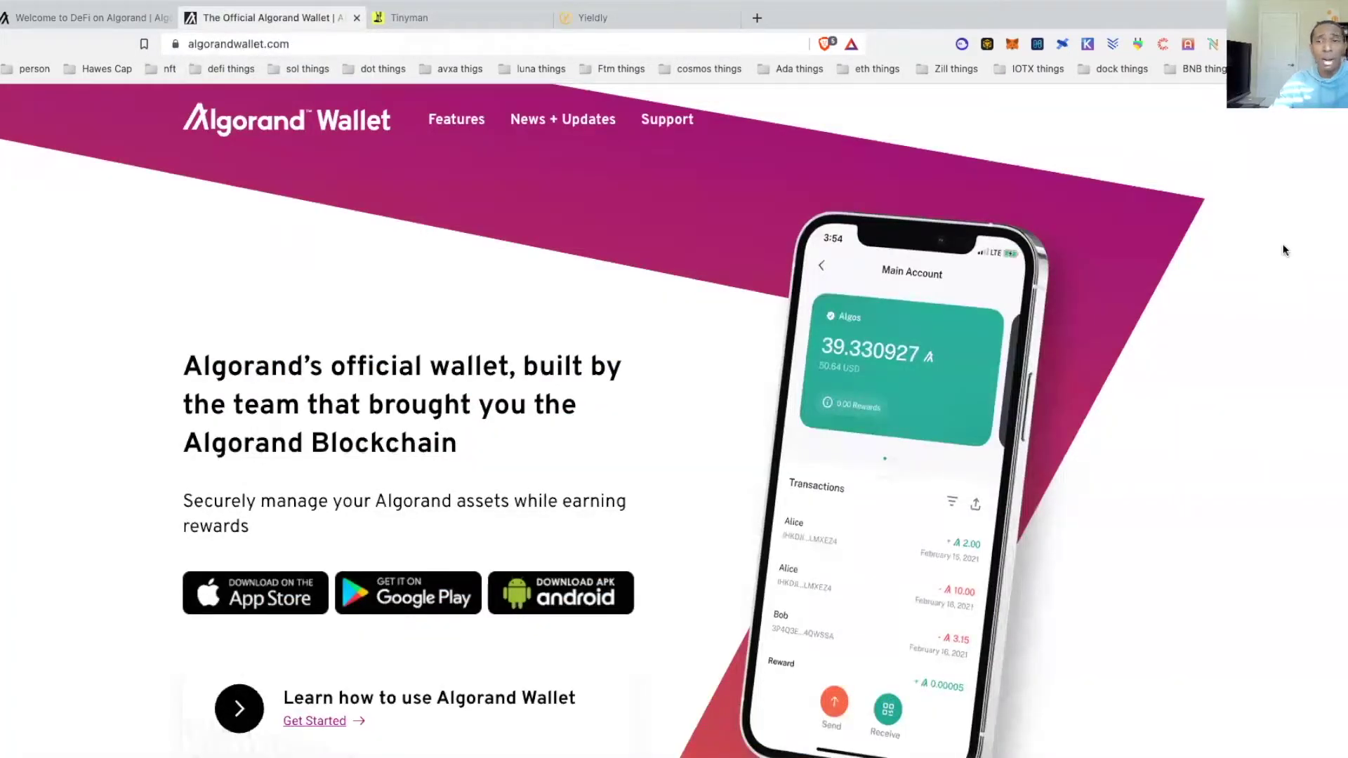